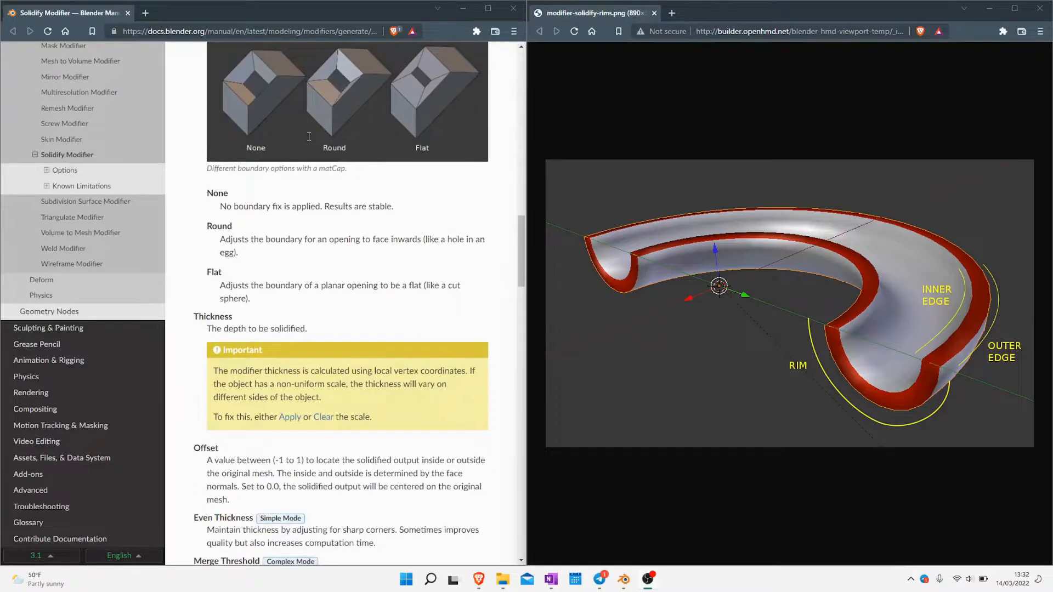
{"action": "scroll", "coordinate": [309, 136], "scroll_direction": "down", "scroll_amount": 2}
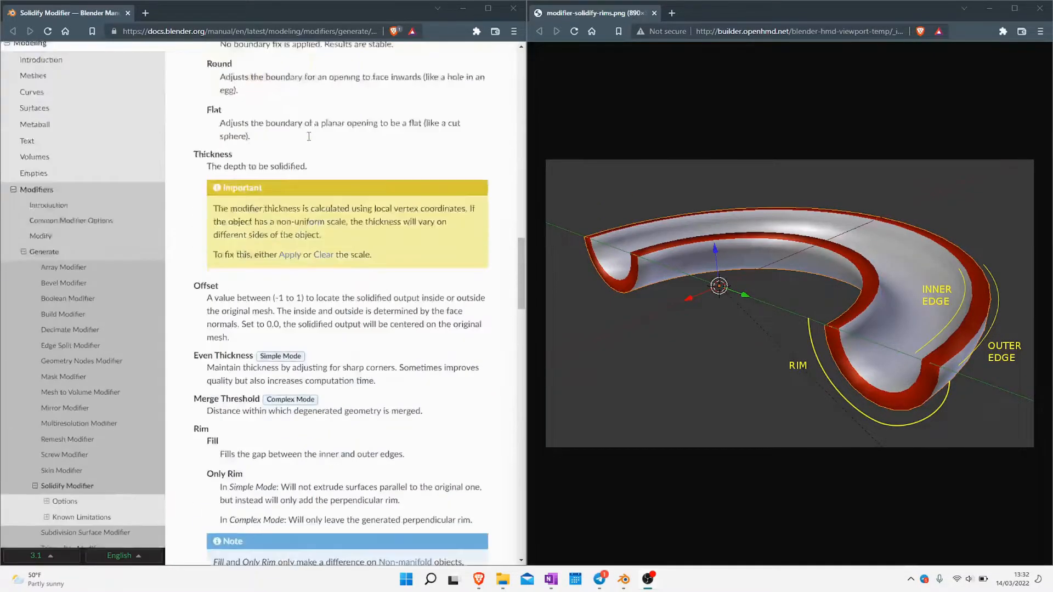
{"action": "scroll", "coordinate": [309, 136], "scroll_direction": "up", "scroll_amount": 15}
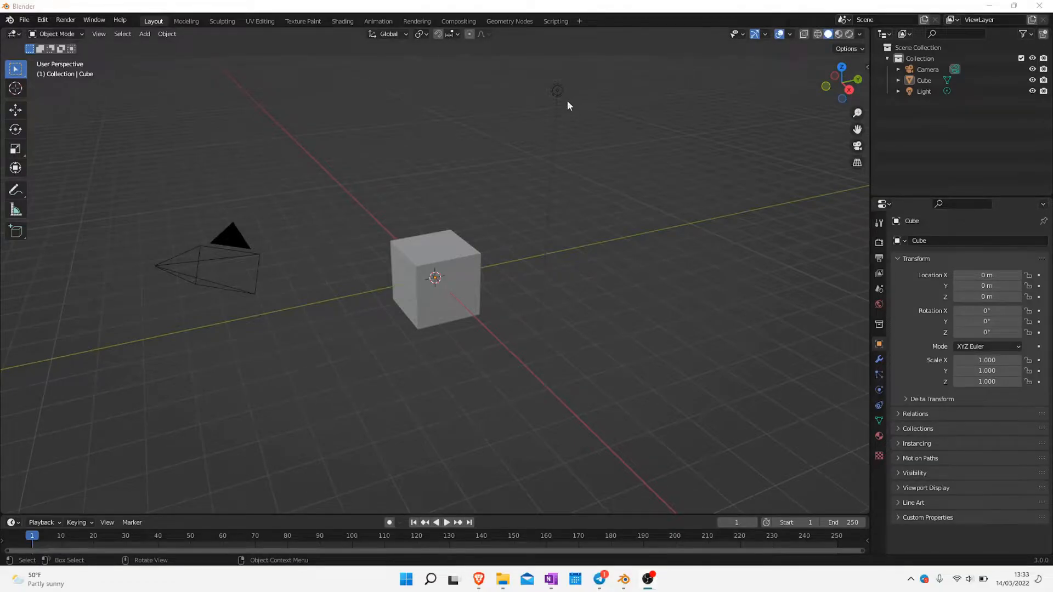
Delete the default cube from the scene
{"action": "left_click", "coordinate": [450, 248]}
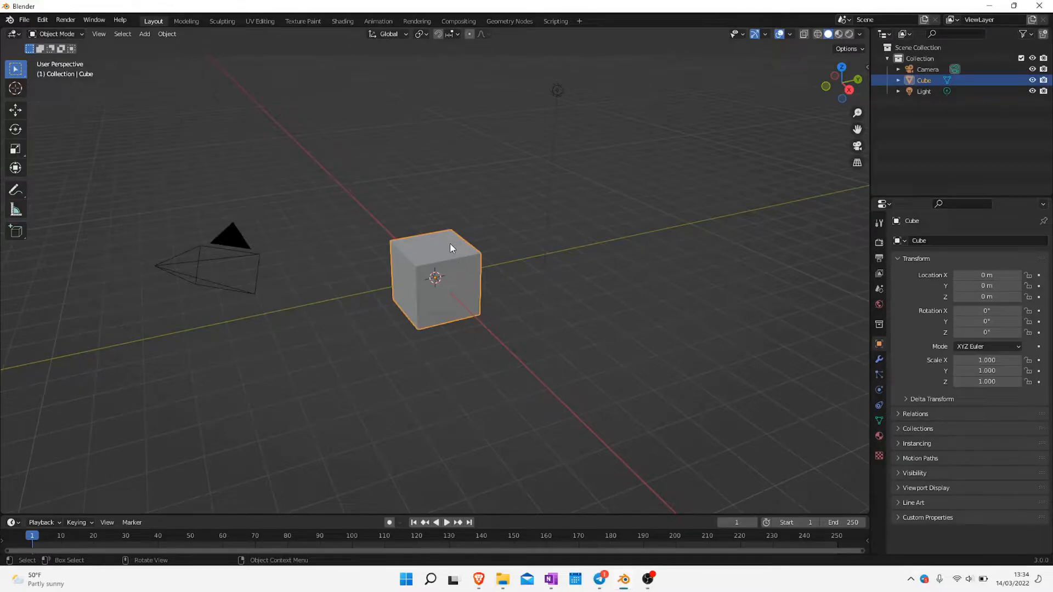
{"action": "key", "text": "Delete"}
{"action": "key", "text": "shift+a"}
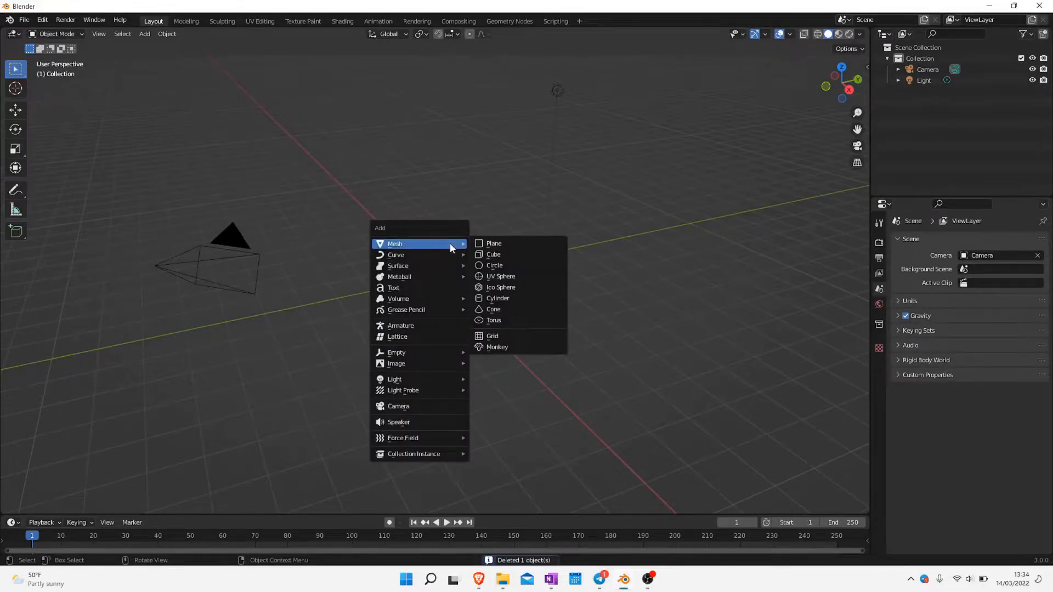
{"action": "left_click", "coordinate": [504, 254]}
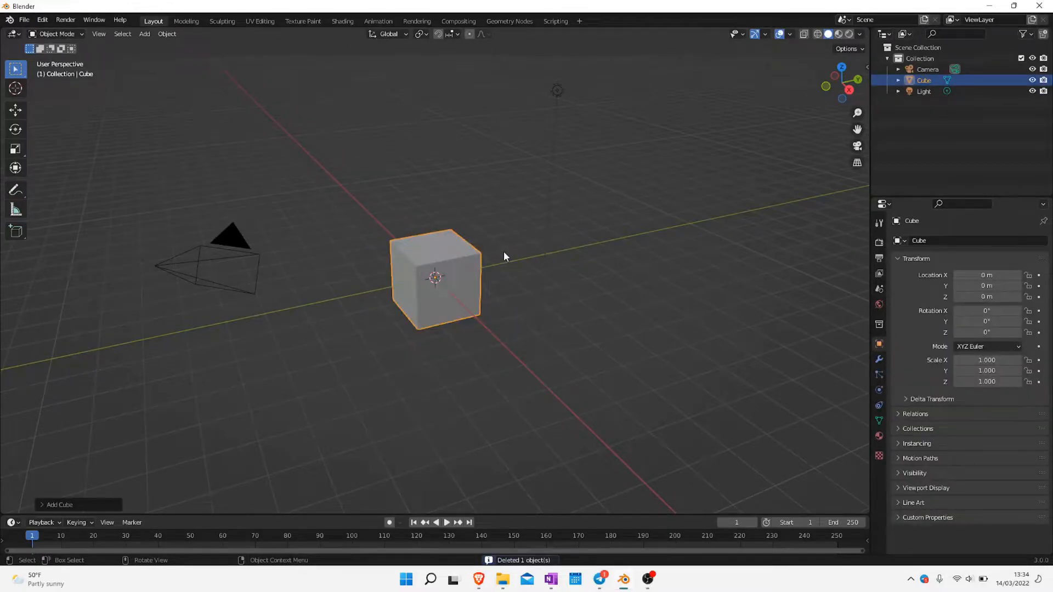
{"action": "left_click", "coordinate": [500, 256]}
{"action": "left_click", "coordinate": [471, 256]}
{"action": "key", "text": "Delete"}
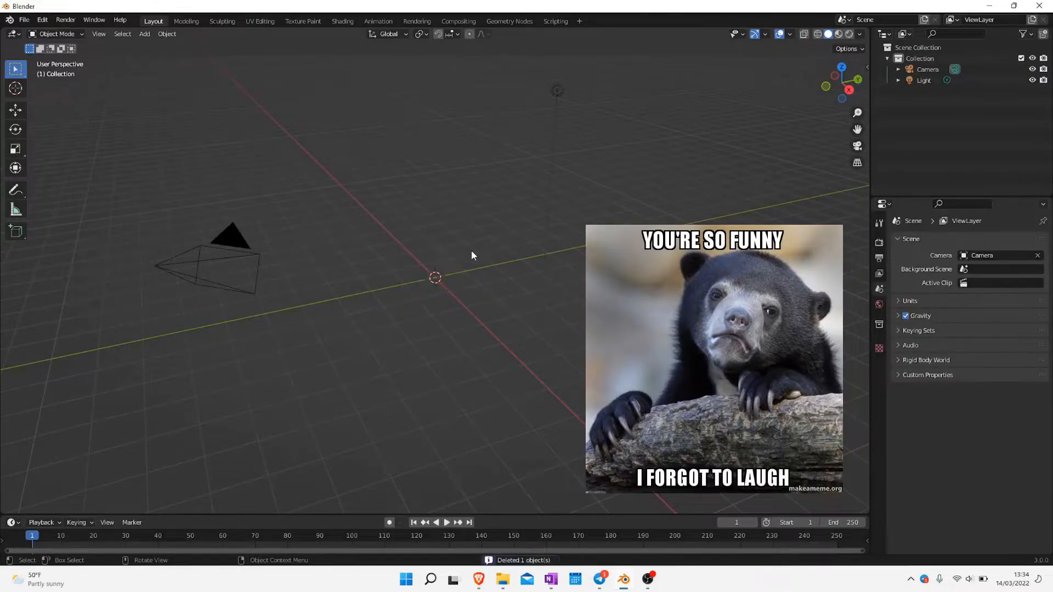
Add a mesh plane at the scene origin, staying in Object Mode
{"action": "key", "text": "shift+a"}
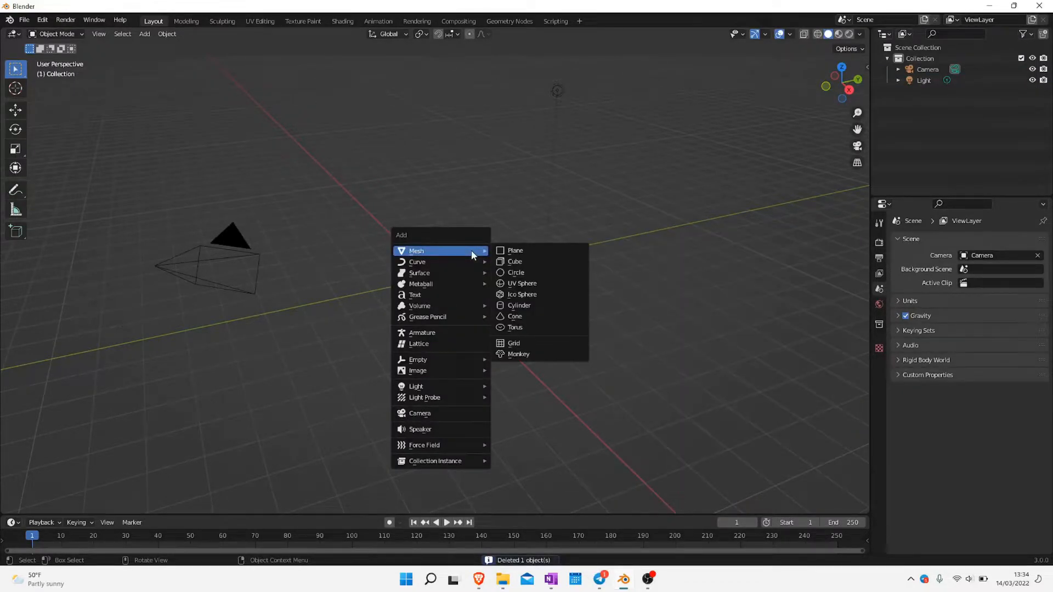
{"action": "left_click", "coordinate": [512, 251]}
{"action": "middle_click_drag", "start_coordinate": [393, 354], "coordinate": [450, 328]}
{"action": "scroll", "coordinate": [419, 302], "scroll_direction": "up", "scroll_amount": 5}
{"action": "key", "text": "Tab"}
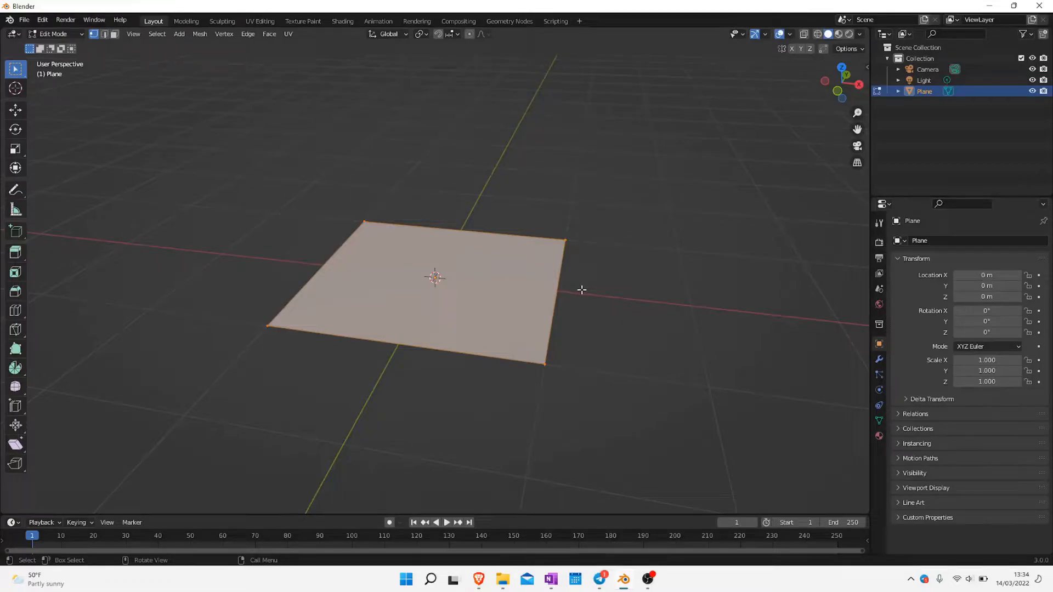
{"action": "key", "text": "Tab"}
{"action": "middle_click_drag", "start_coordinate": [583, 290], "coordinate": [564, 381]}
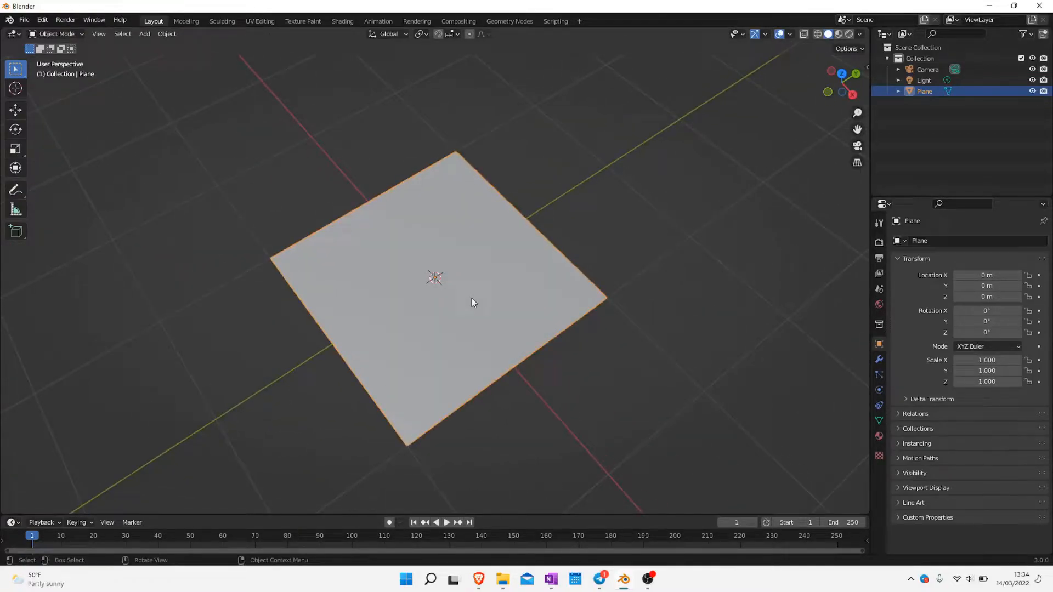
{"action": "middle_click_drag", "start_coordinate": [472, 298], "coordinate": [567, 499]}
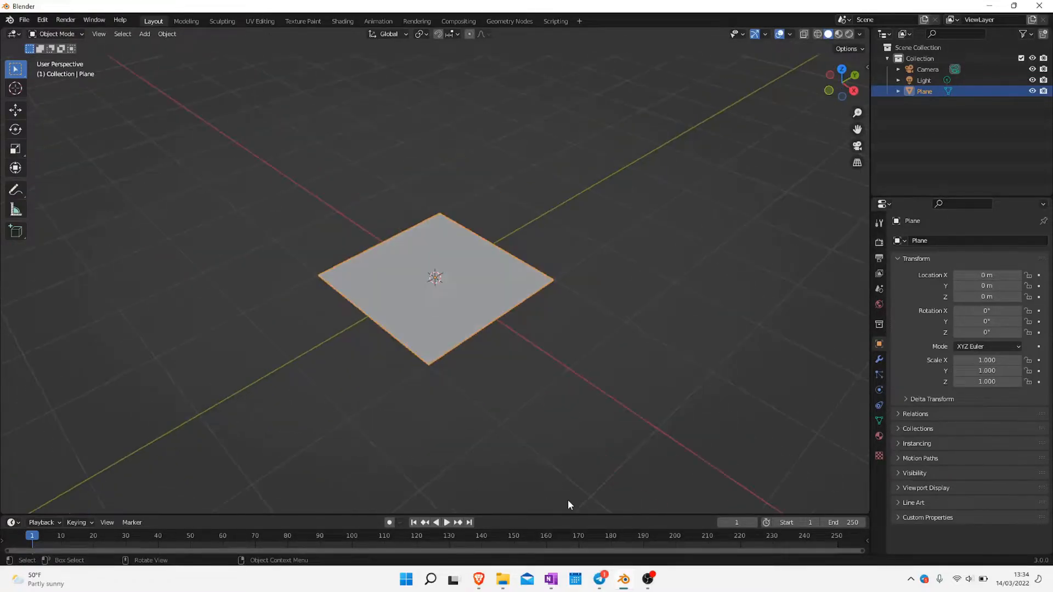
Add a Solidify modifier to the plane and deselect the plane
{"action": "left_click", "coordinate": [880, 359]}
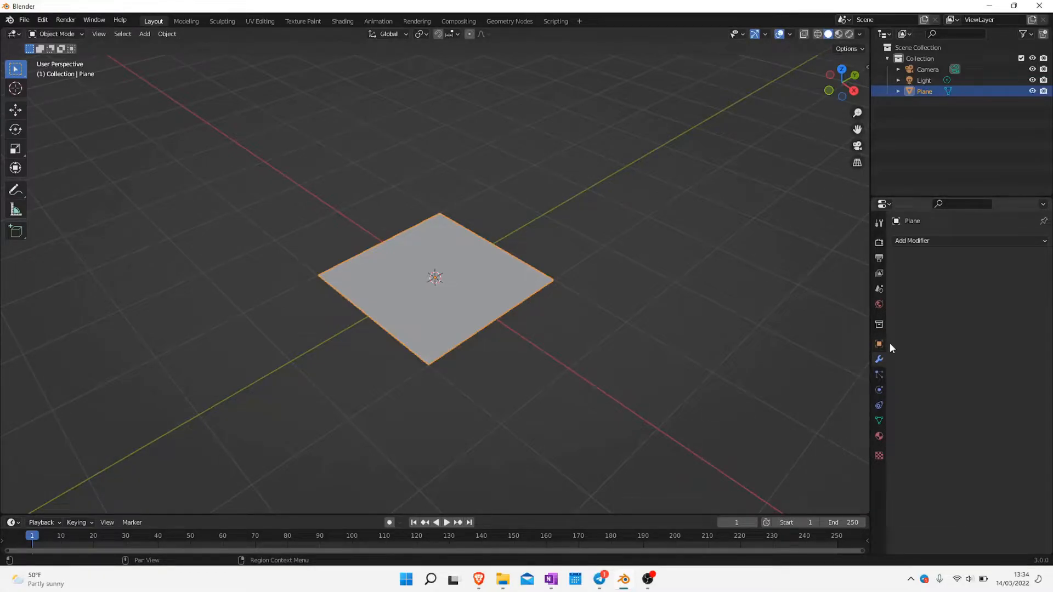
{"action": "left_click", "coordinate": [939, 242]}
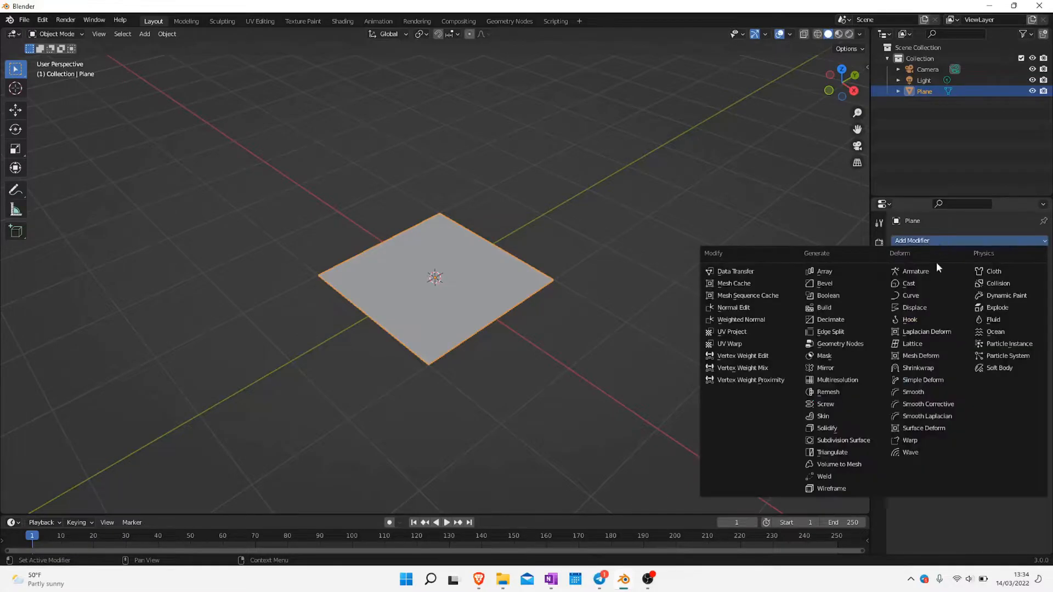
{"action": "left_click", "coordinate": [831, 428]}
{"action": "left_click", "coordinate": [735, 393]}
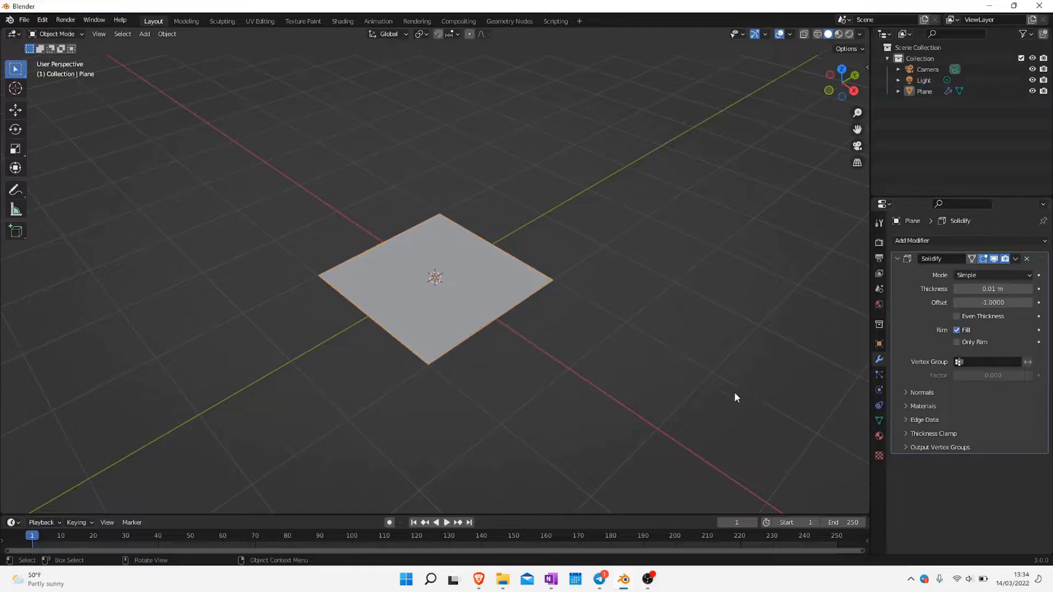
Set the Solidify thickness of the plane to 0.03 m
{"action": "middle_click_drag", "start_coordinate": [429, 377], "coordinate": [432, 345]}
{"action": "scroll", "coordinate": [433, 344], "scroll_direction": "up", "scroll_amount": 4}
{"action": "scroll", "coordinate": [433, 344], "scroll_direction": "down", "scroll_amount": 1}
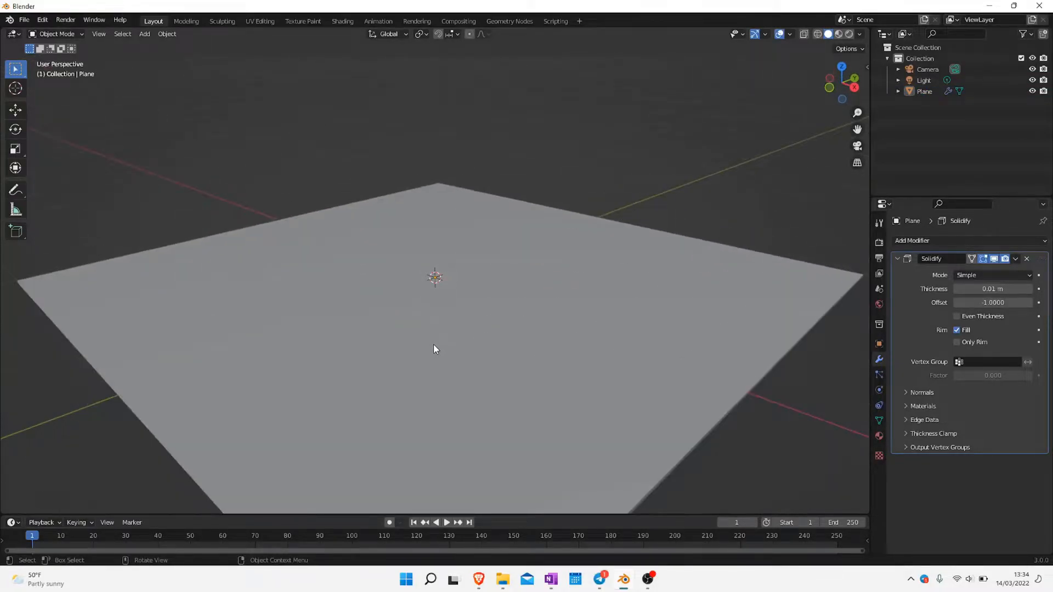
{"action": "middle_click_drag", "start_coordinate": [438, 350], "coordinate": [456, 239], "text": "shift"}
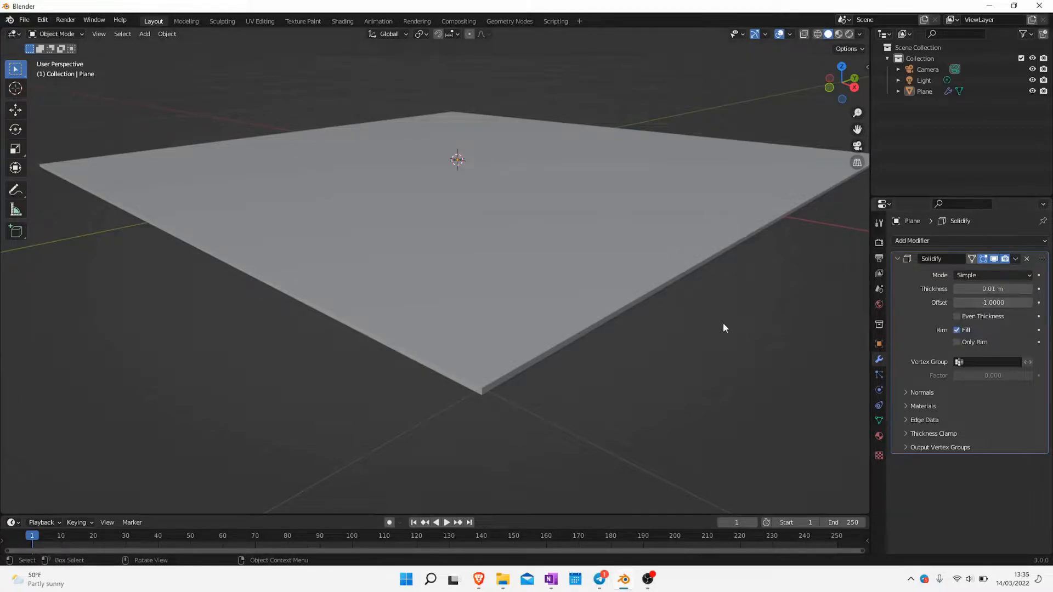
{"action": "left_click", "coordinate": [998, 291]}
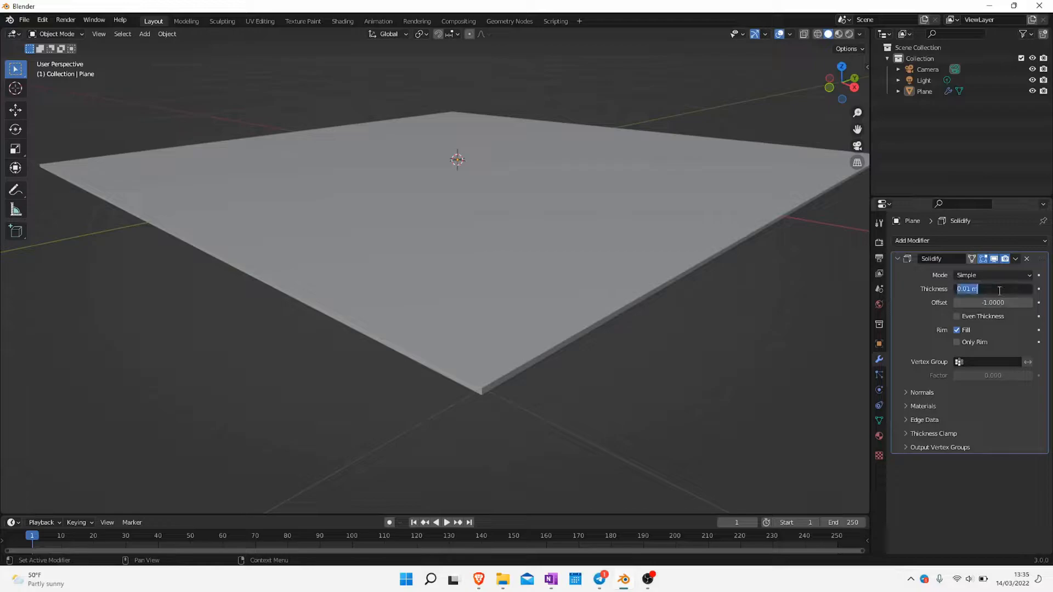
{"action": "type", "text": "0.03"}
{"action": "key", "text": "Return"}
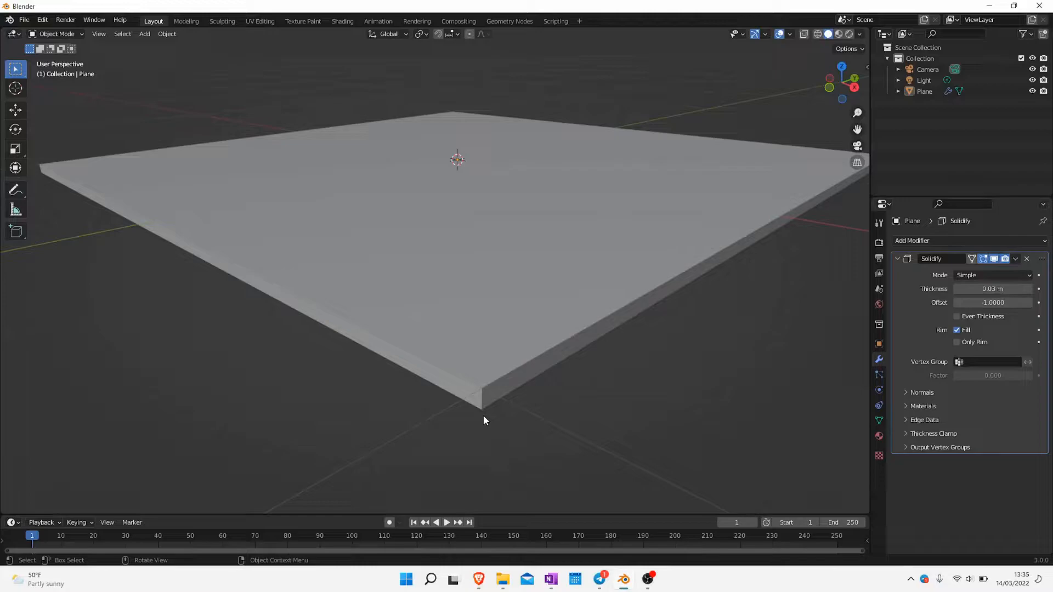
Increase the plane's Solidify thickness to 0.2 m and inspect the thickened slab from several sides
{"action": "left_click_drag", "start_coordinate": [991, 289], "coordinate": [1041, 289]}
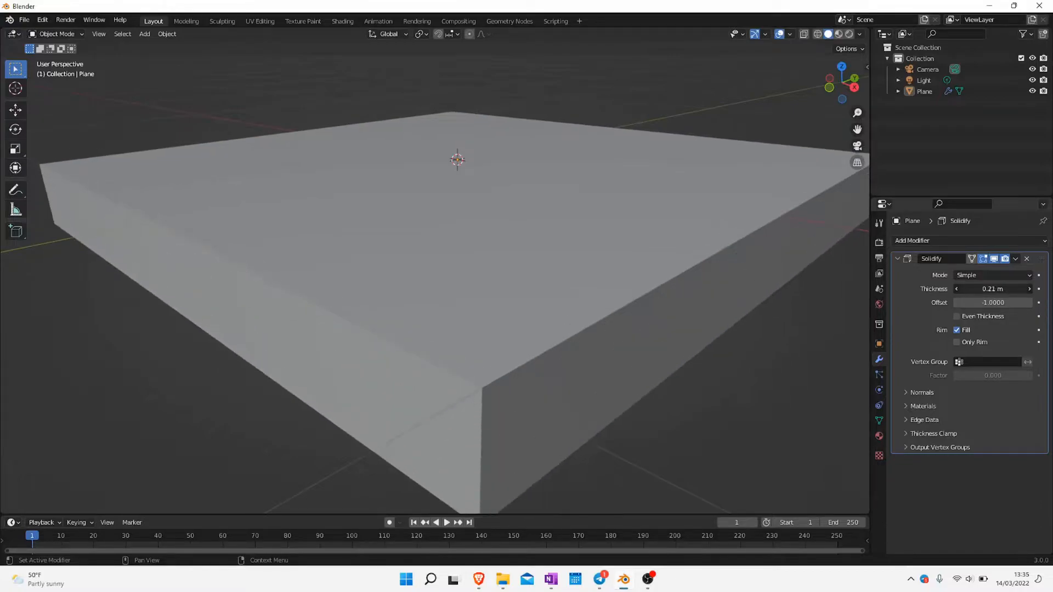
{"action": "scroll", "coordinate": [733, 307], "scroll_direction": "down", "scroll_amount": 8}
{"action": "middle_click_drag", "start_coordinate": [727, 265], "coordinate": [463, 290]}
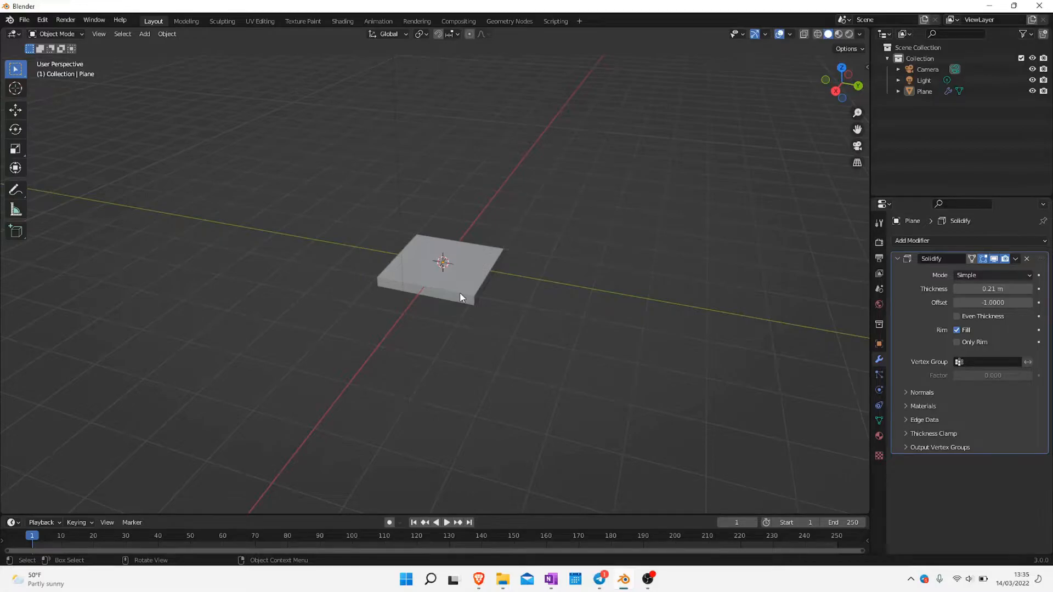
{"action": "middle_click_drag", "start_coordinate": [435, 324], "coordinate": [420, 278]}
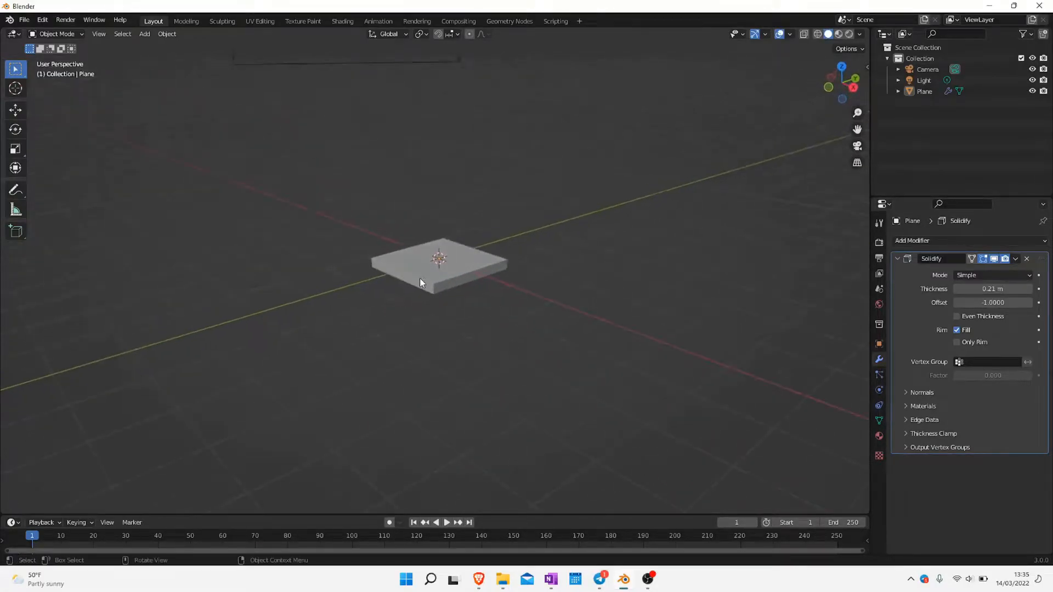
{"action": "scroll", "coordinate": [419, 278], "scroll_direction": "up", "scroll_amount": 5}
{"action": "middle_click_drag", "start_coordinate": [632, 307], "coordinate": [618, 339]}
{"action": "middle_click_drag", "start_coordinate": [703, 300], "coordinate": [680, 301]}
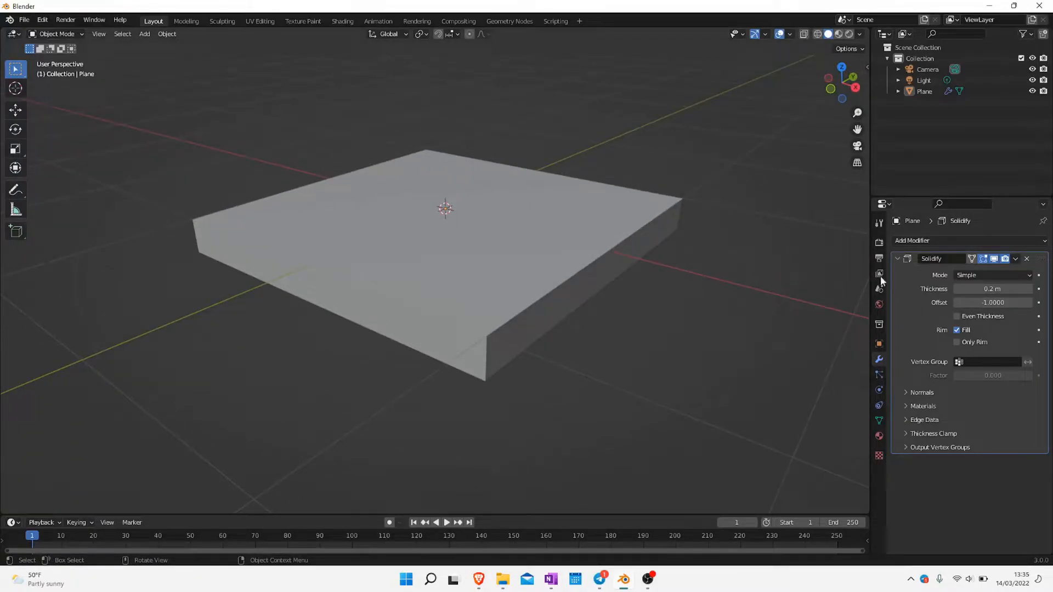
Compare the plane with and without Solidify by switching the modifier's viewport display off and on, leaving it on
{"action": "left_click", "coordinate": [994, 259]}
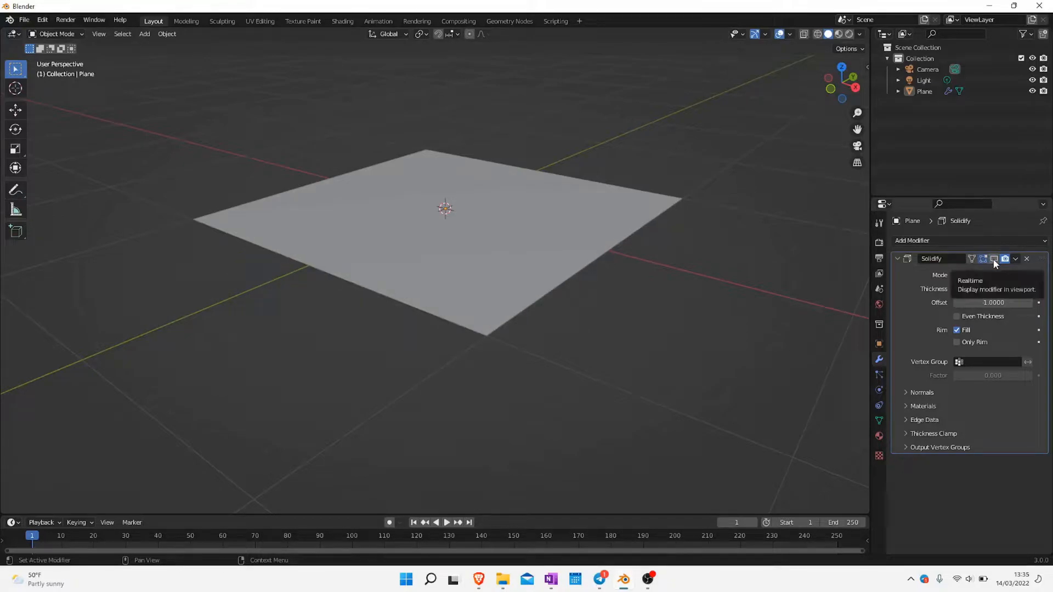
{"action": "left_click", "coordinate": [994, 259]}
{"action": "left_click", "coordinate": [994, 259]}
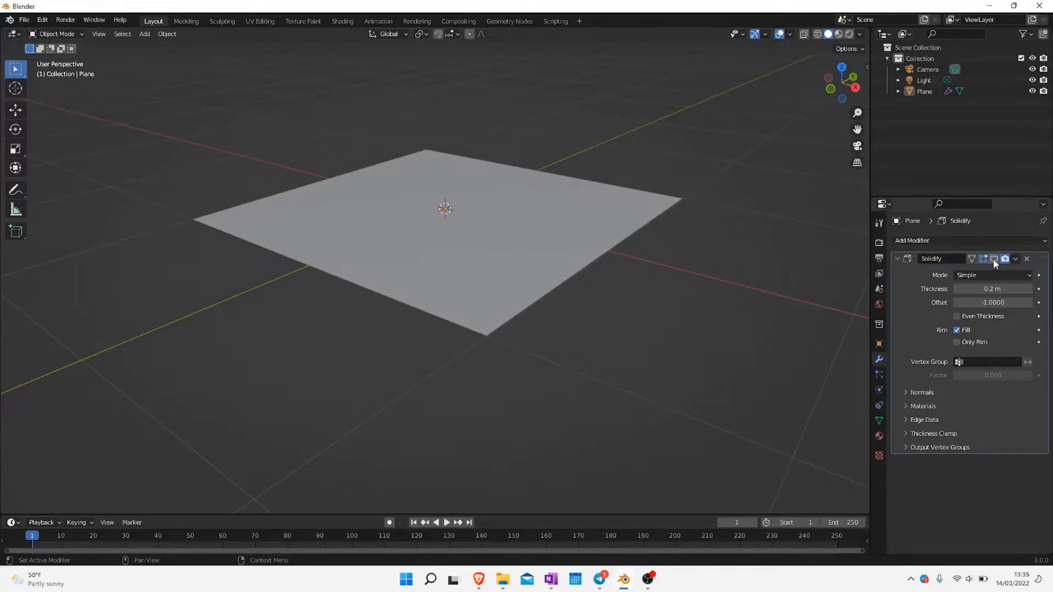
{"action": "left_click", "coordinate": [993, 258]}
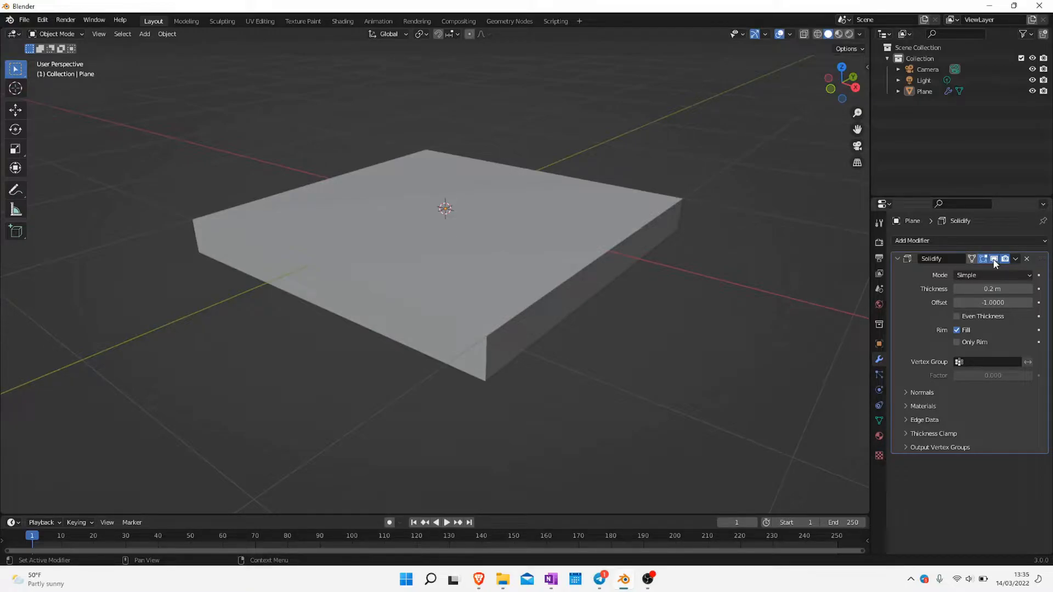
{"action": "left_click", "coordinate": [994, 259]}
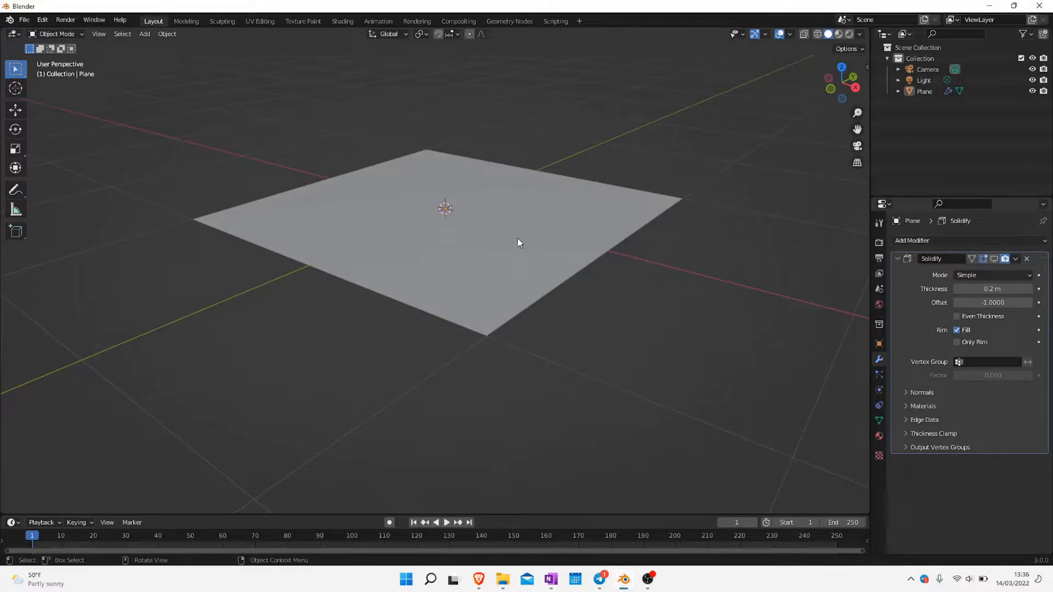
{"action": "left_click", "coordinate": [993, 258]}
{"action": "left_click", "coordinate": [994, 259]}
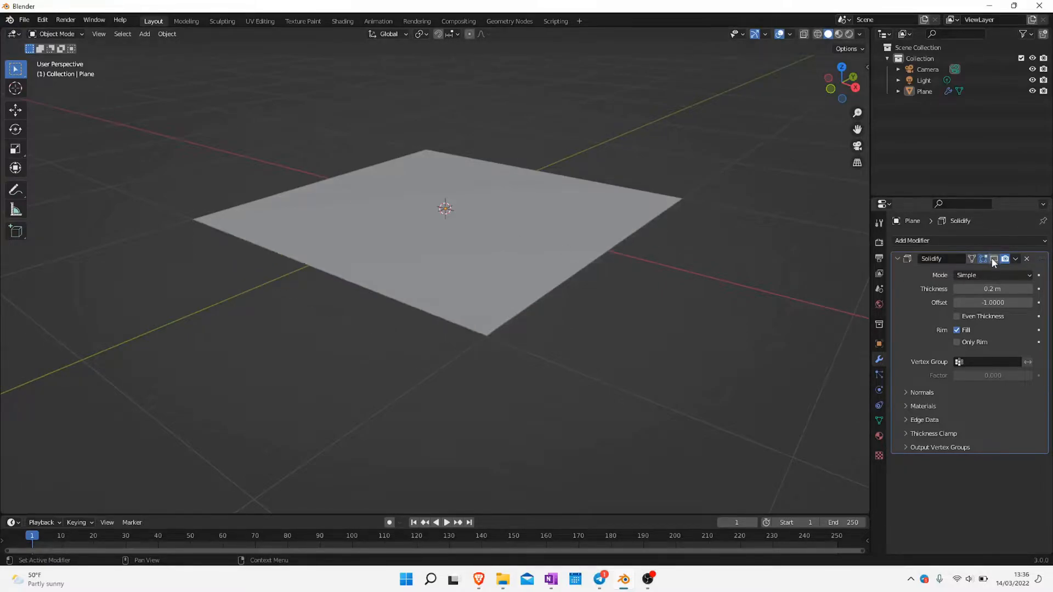
{"action": "left_click", "coordinate": [993, 259]}
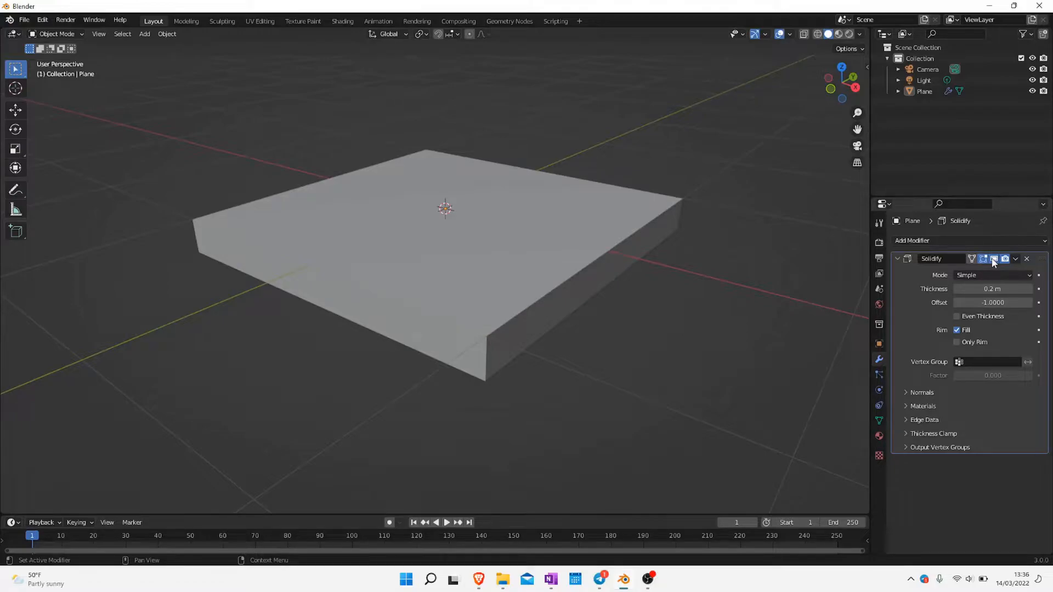
{"action": "left_click", "coordinate": [993, 260]}
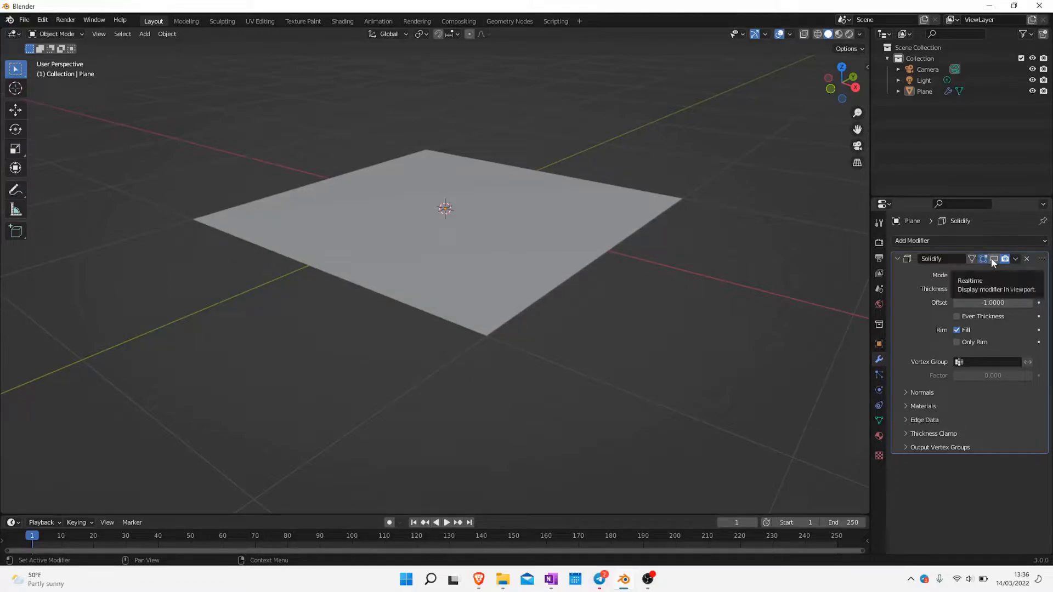
{"action": "left_click_drag", "start_coordinate": [983, 303], "coordinate": [944, 302]}
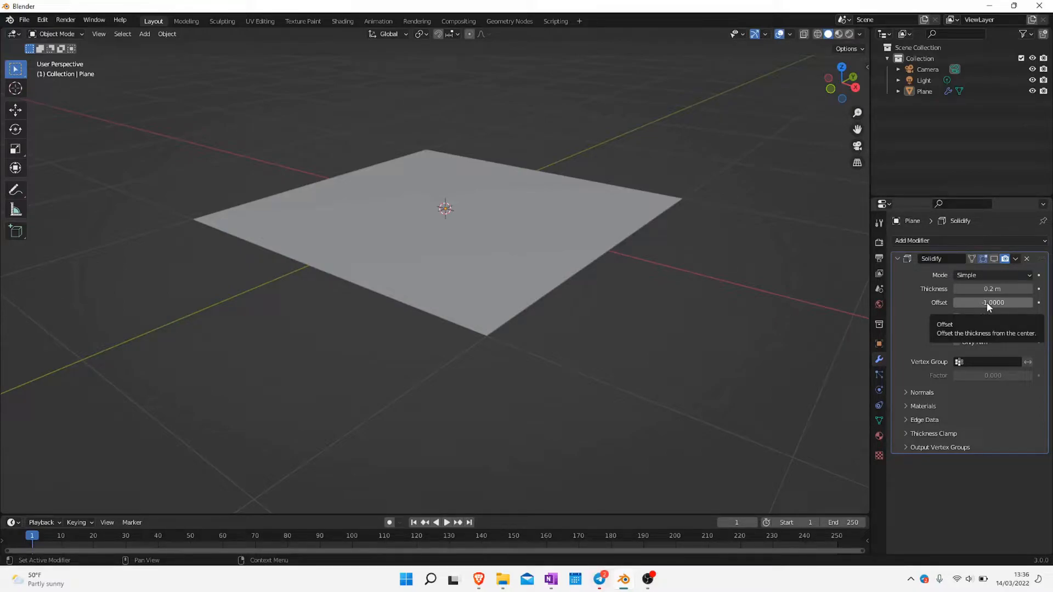
{"action": "left_click", "coordinate": [997, 260]}
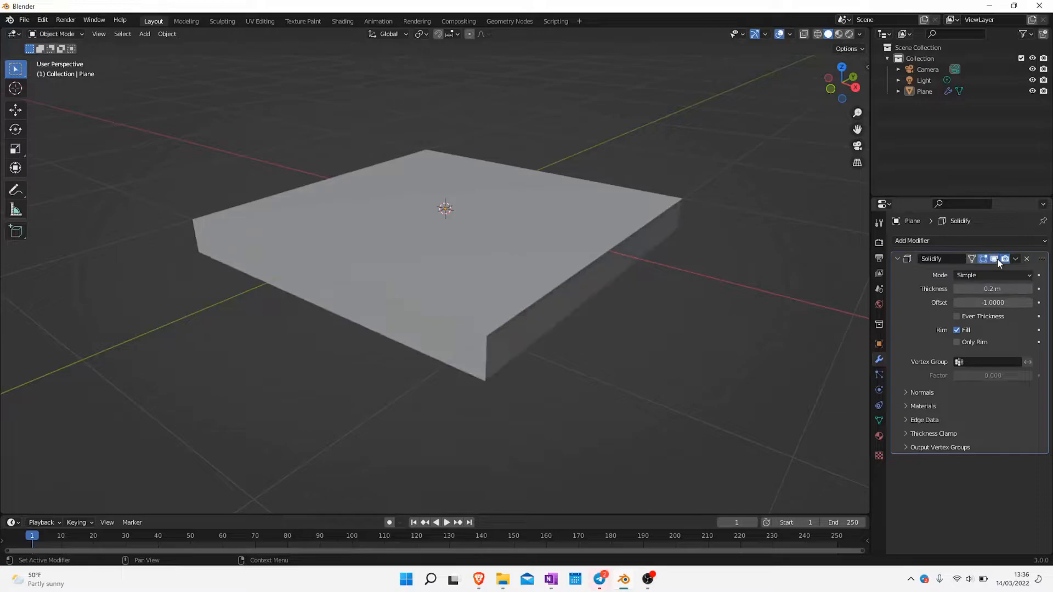
Try Solidify offsets of about -0.74 and -1.0 on the plane
{"action": "left_click", "coordinate": [982, 301]}
{"action": "type", "text": "-1.0"}
{"action": "key", "text": "Return"}
{"action": "left_click_drag", "start_coordinate": [968, 300], "coordinate": [995, 301]}
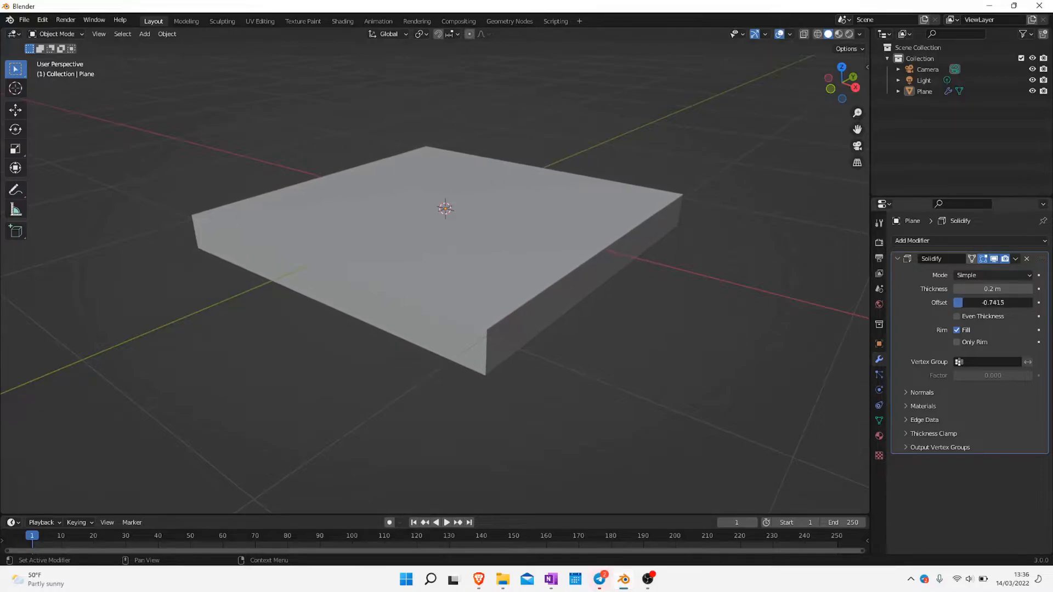
{"action": "mouse_move", "coordinate": [995, 301]}
{"action": "left_mouse_down"}
{"action": "mouse_move", "coordinate": [1039, 301]}
{"action": "mouse_move", "coordinate": [976, 300]}
{"action": "left_mouse_up"}
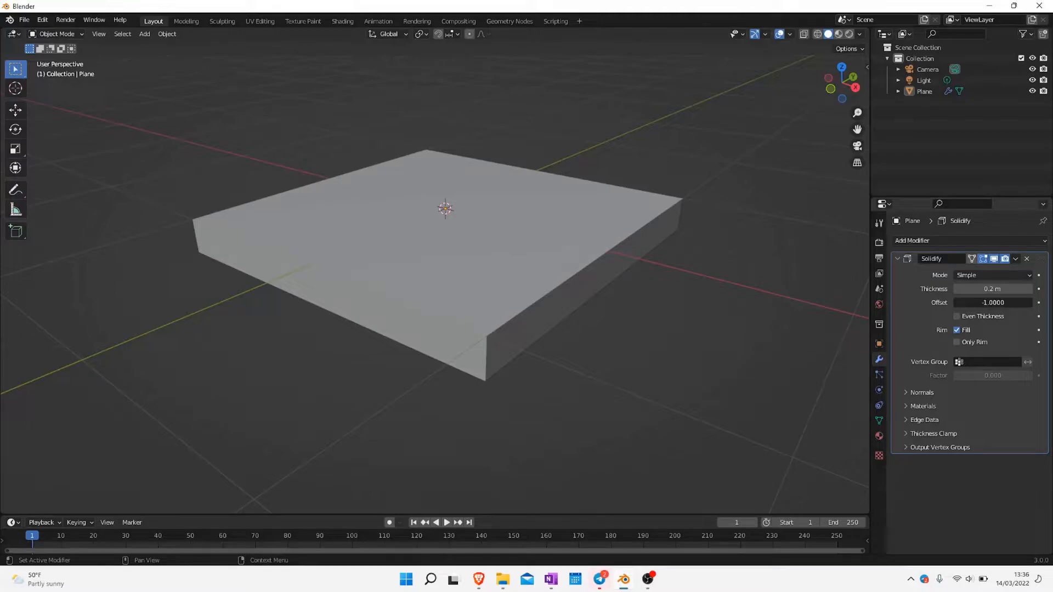
Set the Solidify offset to 1.0 and compare the result with the modifier's viewport display off and on
{"action": "left_click_drag", "start_coordinate": [976, 300], "coordinate": [1026, 300]}
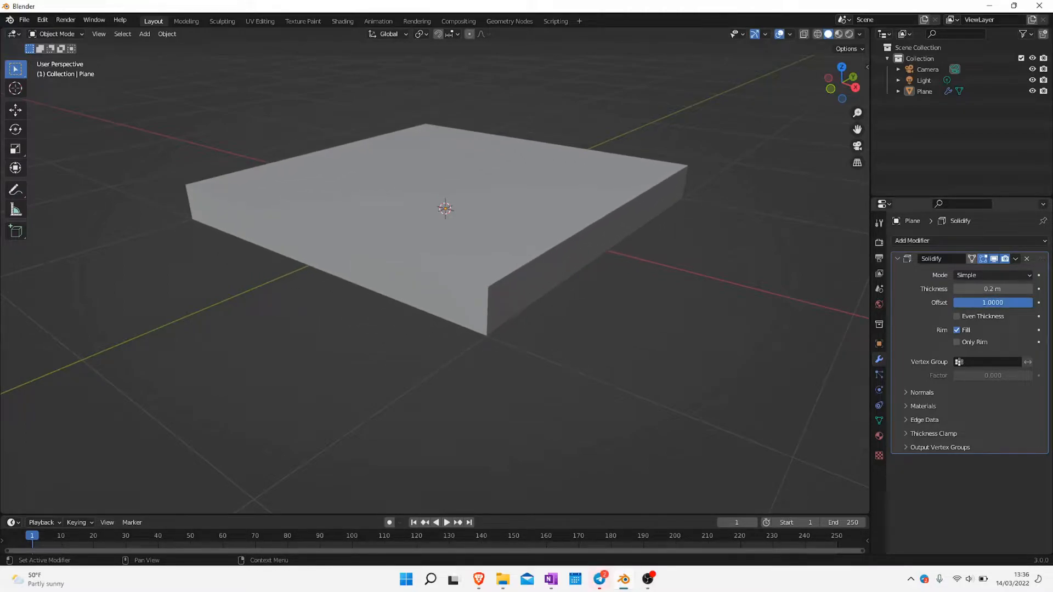
{"action": "left_click", "coordinate": [994, 259]}
{"action": "left_click", "coordinate": [994, 259]}
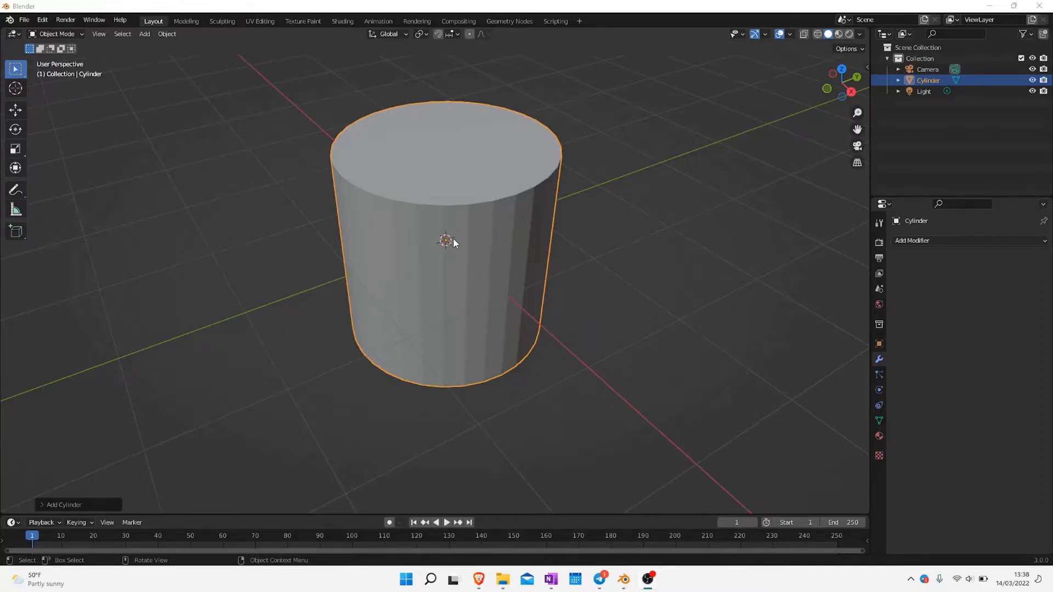
Delete the top face of the cylinder in Edit Mode and return to Object Mode
{"action": "key", "text": "Tab"}
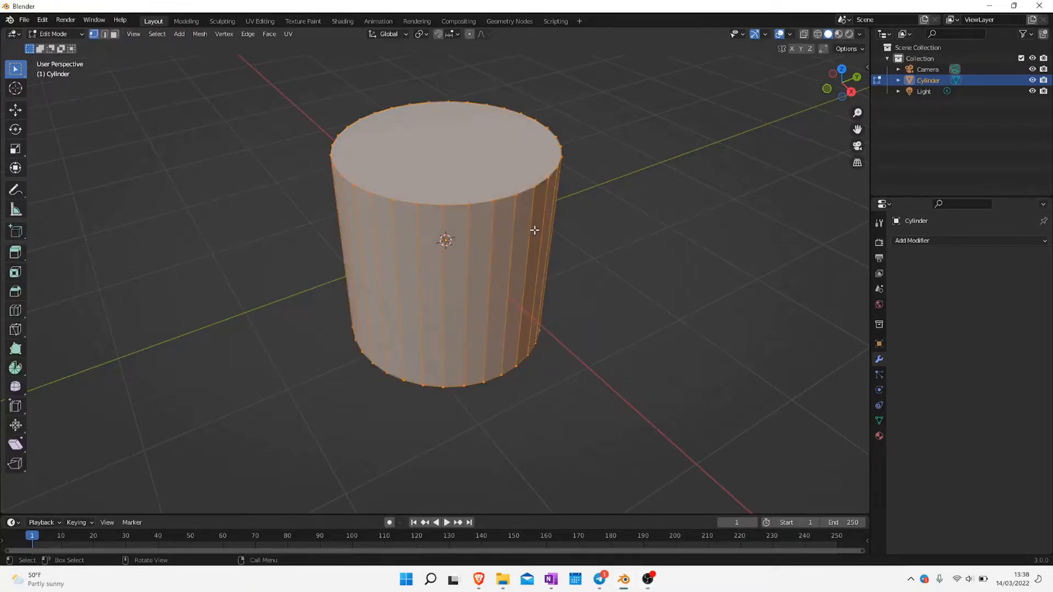
{"action": "left_click", "coordinate": [114, 34]}
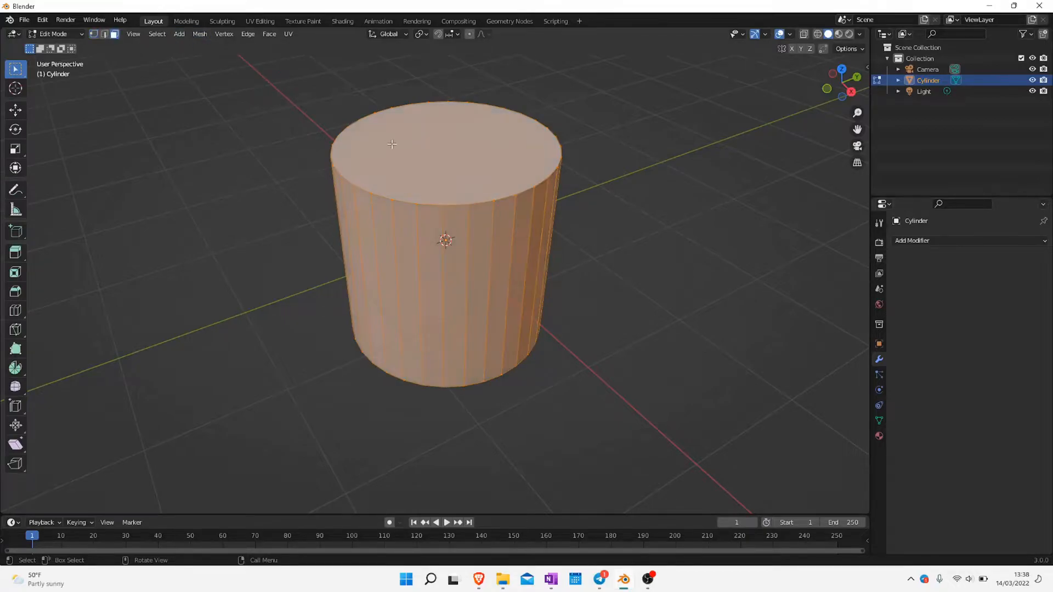
{"action": "left_click", "coordinate": [439, 168]}
{"action": "key", "text": "x"}
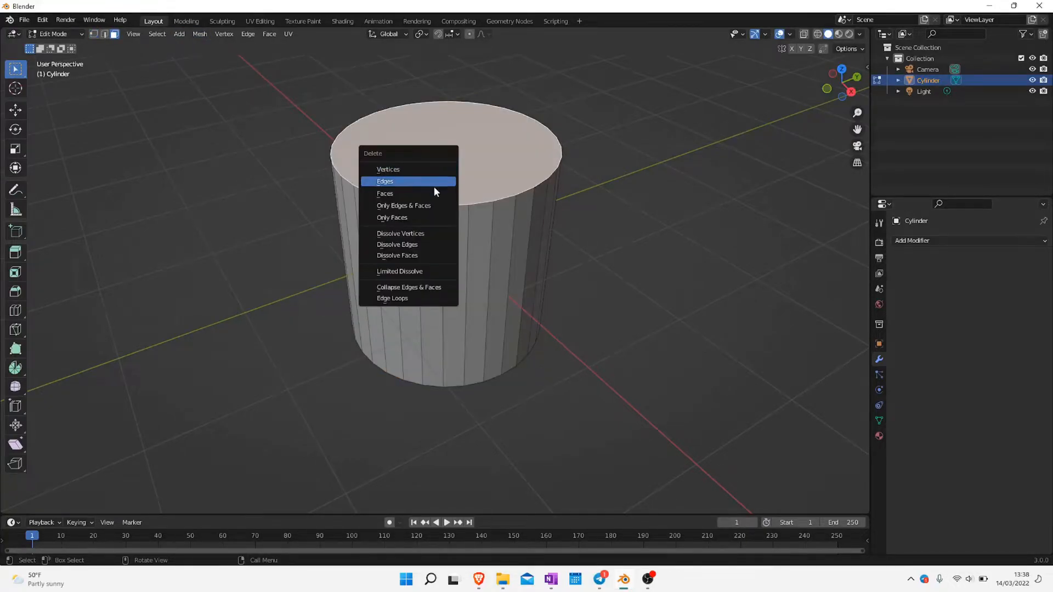
{"action": "left_click", "coordinate": [432, 192]}
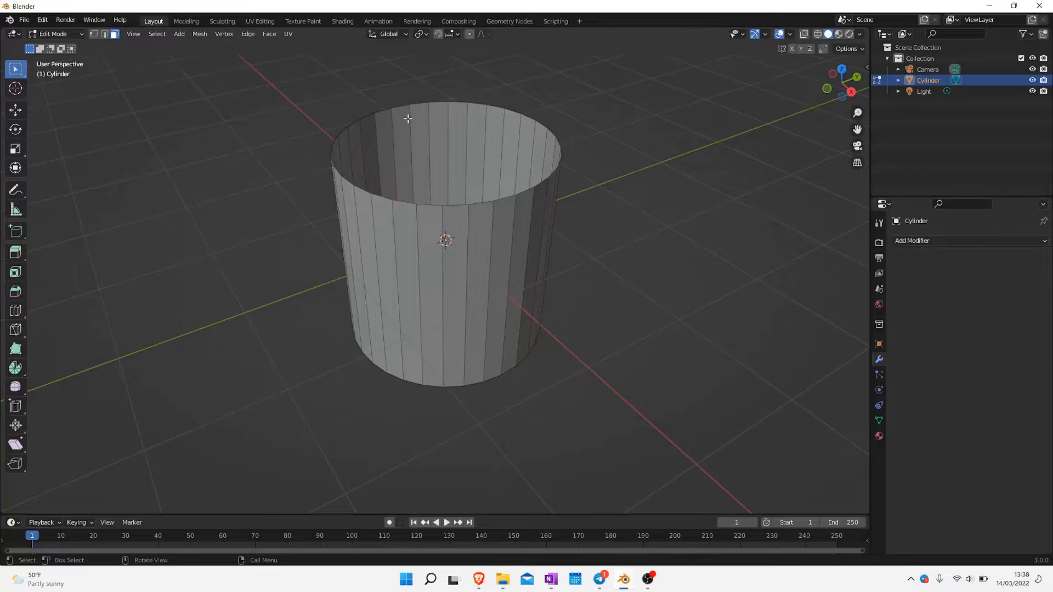
{"action": "key", "text": "Tab"}
Move the open cylinder up about 1.1 m along the Z axis
{"action": "middle_click_drag", "start_coordinate": [693, 308], "coordinate": [754, 286]}
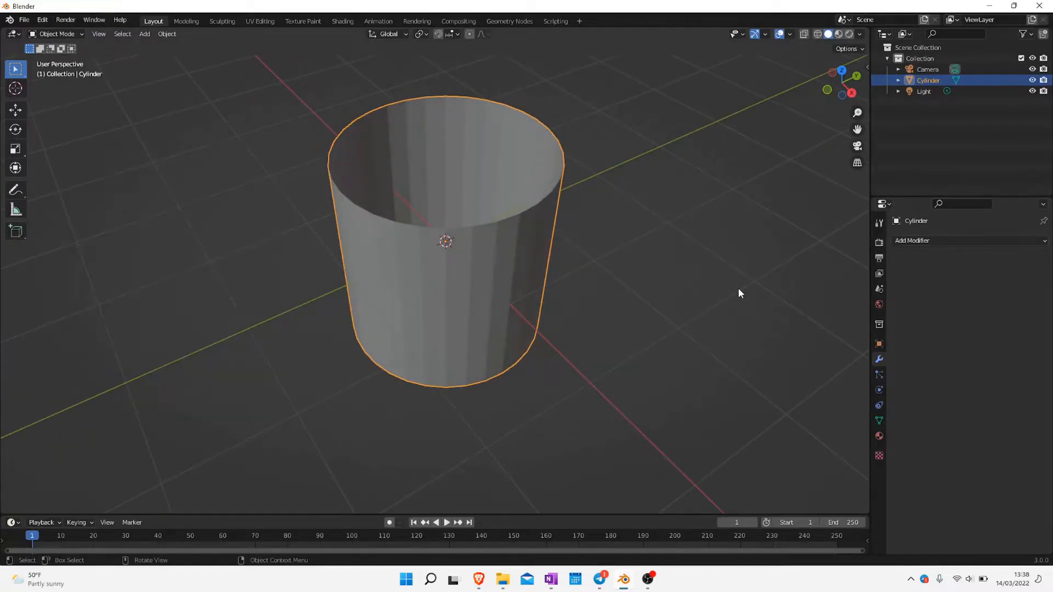
{"action": "key", "text": "g"}
{"action": "key", "text": "z"}
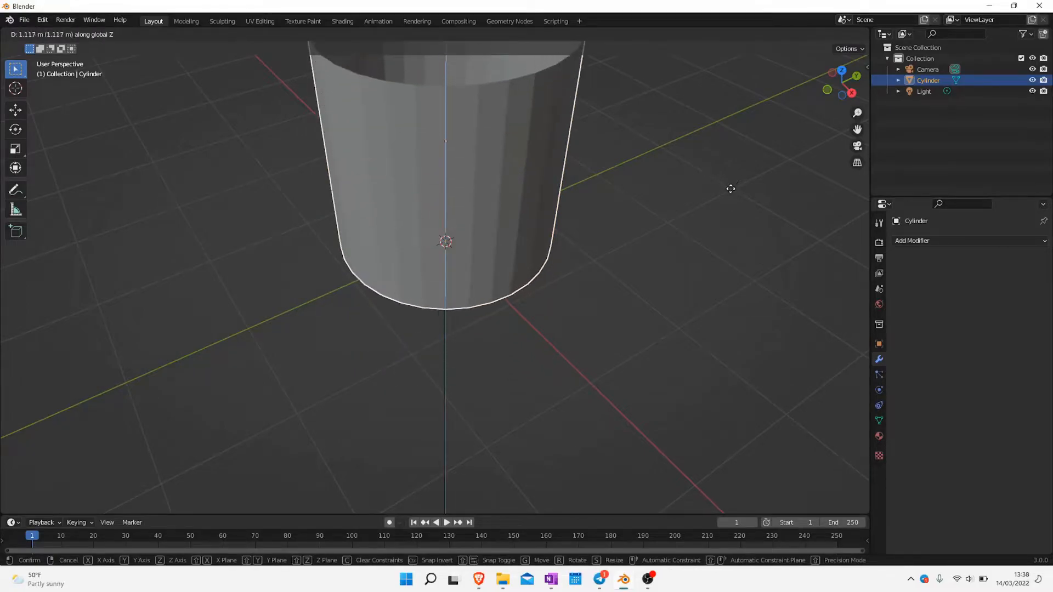
{"action": "left_click", "coordinate": [730, 191]}
{"action": "middle_click_drag", "start_coordinate": [631, 198], "coordinate": [633, 329], "text": "shift"}
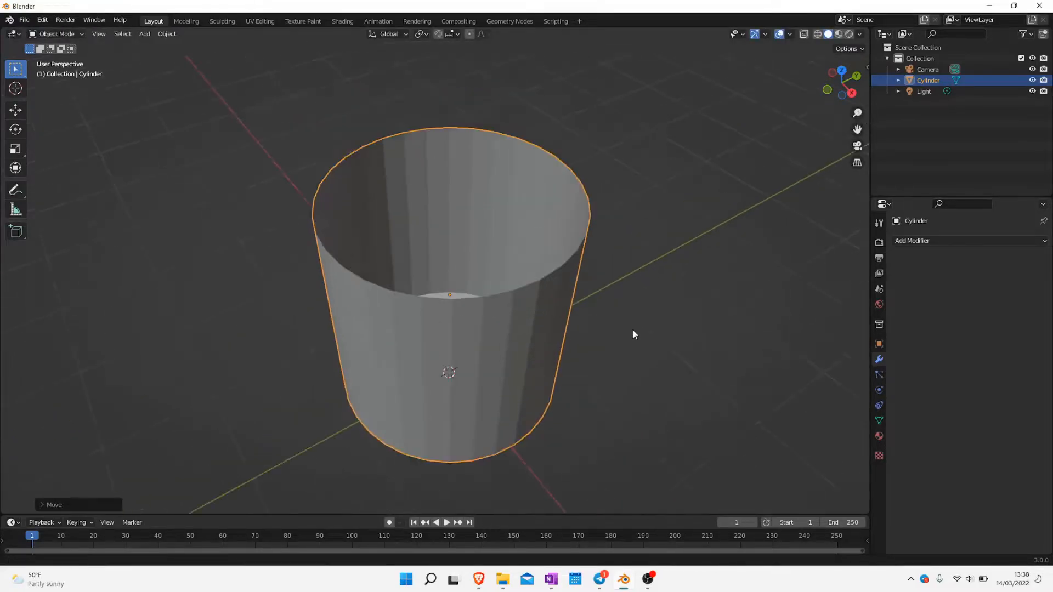
Add a Solidify modifier to the cylinder and set its thickness to 0.1 m
{"action": "left_click", "coordinate": [1015, 236]}
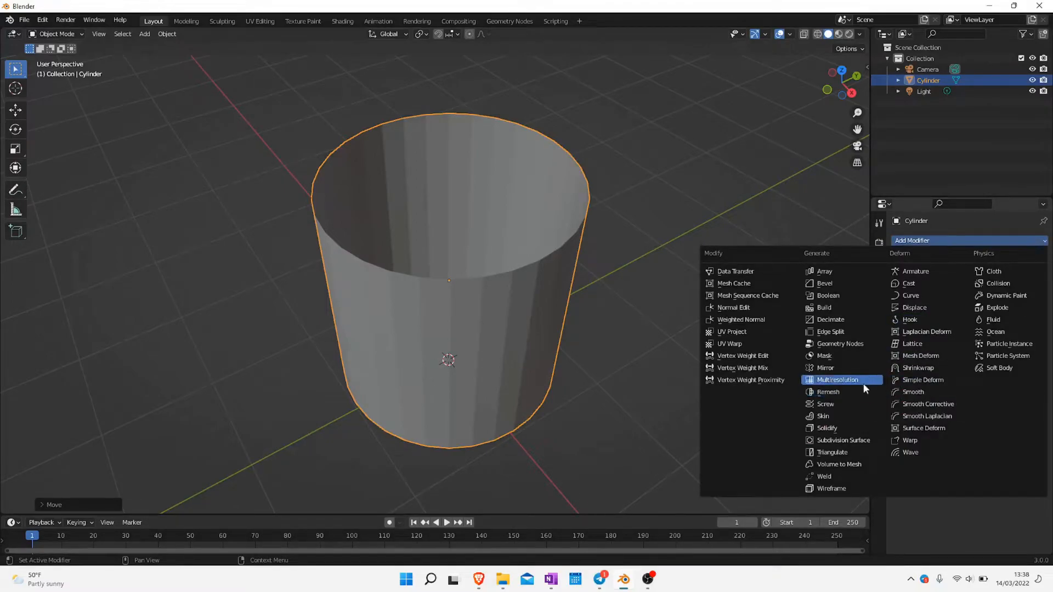
{"action": "left_click", "coordinate": [850, 428]}
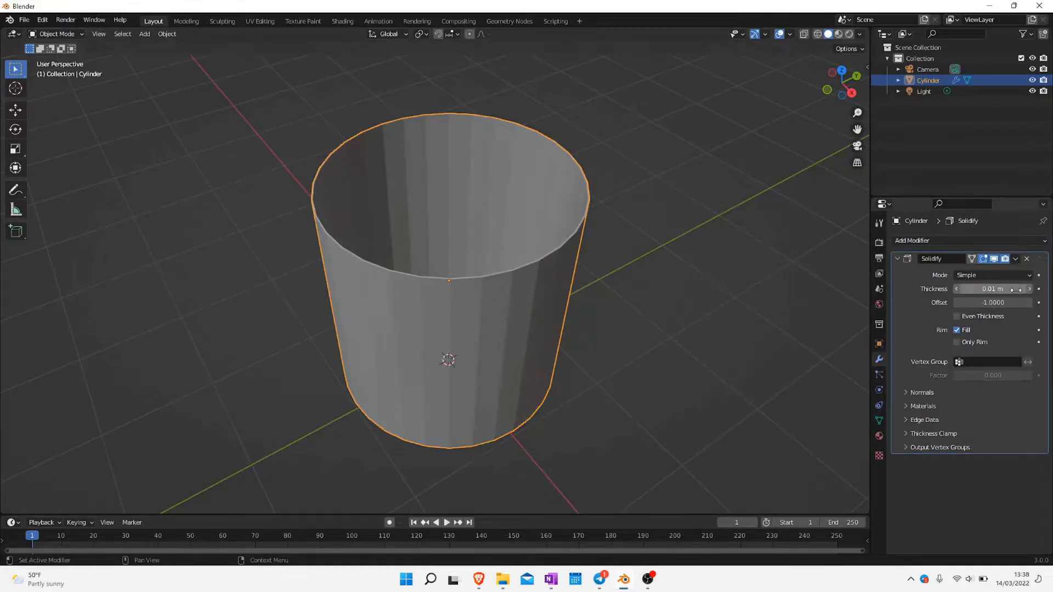
{"action": "left_click_drag", "start_coordinate": [1006, 290], "coordinate": [1032, 290]}
{"action": "middle_click_drag", "start_coordinate": [569, 292], "coordinate": [602, 287]}
{"action": "scroll", "coordinate": [631, 188], "scroll_direction": "up", "scroll_amount": 2}
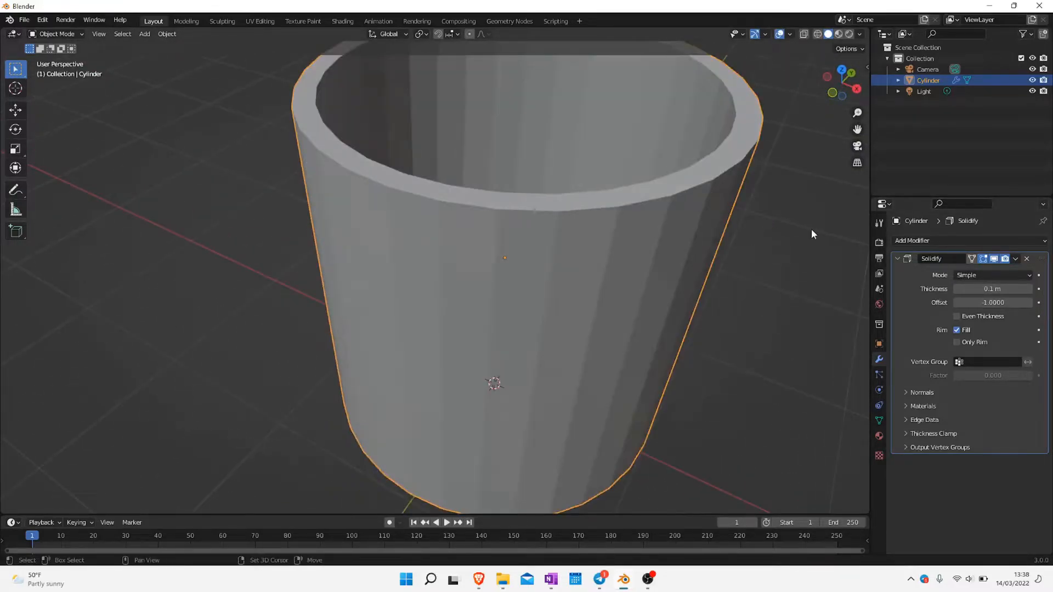
Compare the cylinder with and without Solidify by switching the modifier's viewport display repeatedly, leaving it on, and inspect the wall
{"action": "middle_click_drag", "start_coordinate": [811, 228], "coordinate": [798, 268], "text": "shift"}
{"action": "left_click", "coordinate": [995, 259]}
{"action": "left_click", "coordinate": [996, 259]}
{"action": "left_click", "coordinate": [996, 259]}
{"action": "left_click", "coordinate": [996, 259]}
{"action": "left_click", "coordinate": [996, 259]}
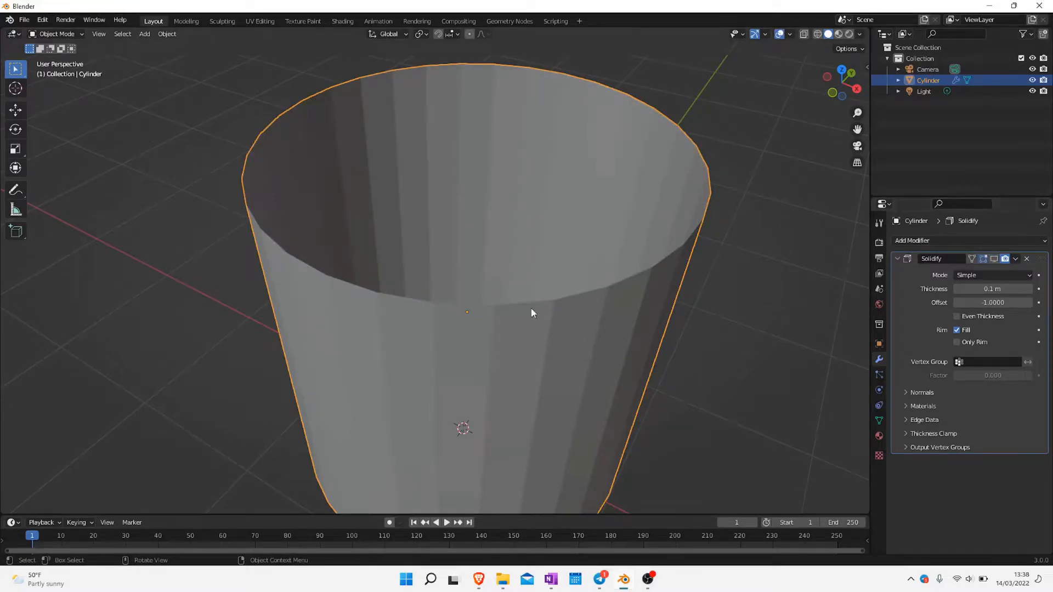
{"action": "left_click", "coordinate": [995, 260]}
{"action": "middle_click_drag", "start_coordinate": [537, 293], "coordinate": [557, 329]}
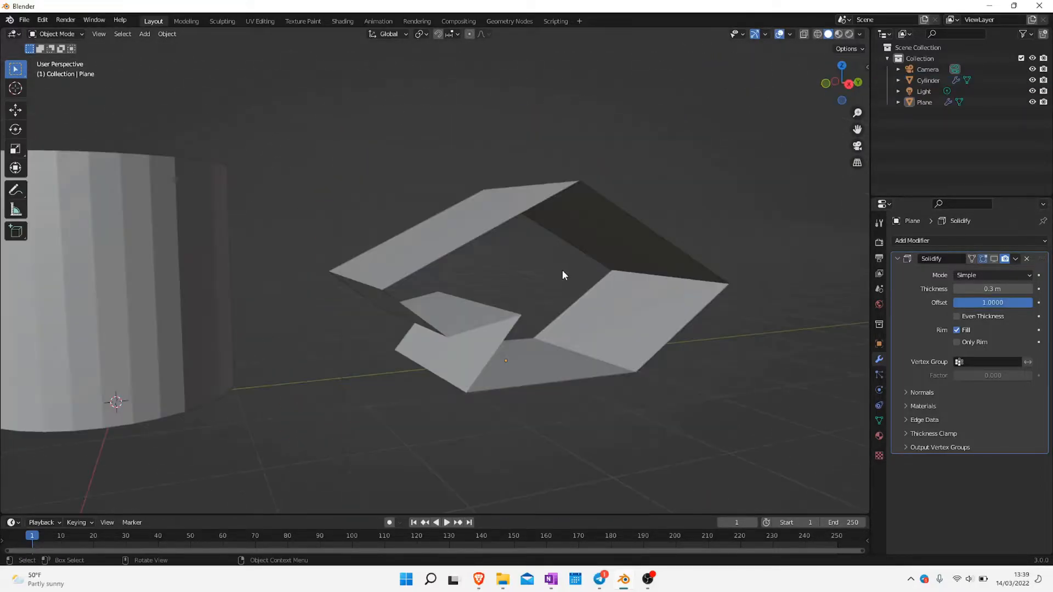
{"action": "middle_click_drag", "start_coordinate": [562, 270], "coordinate": [534, 280]}
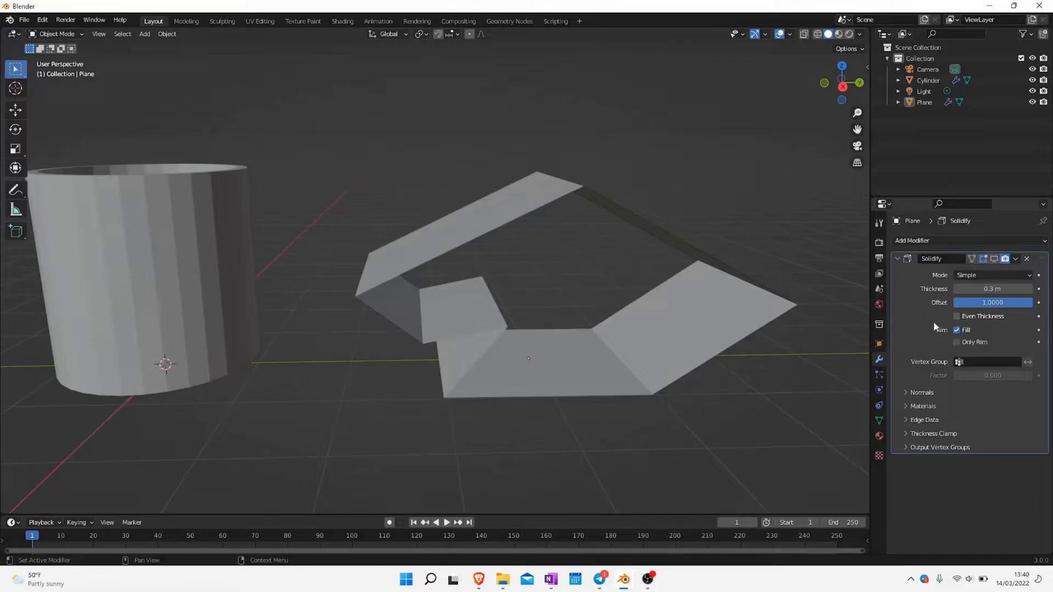
Turn on the viewport display of the angular plane's Solidify modifier and set its thickness to 0.18 m
{"action": "left_click", "coordinate": [992, 260]}
{"action": "middle_click_drag", "start_coordinate": [595, 409], "coordinate": [603, 281]}
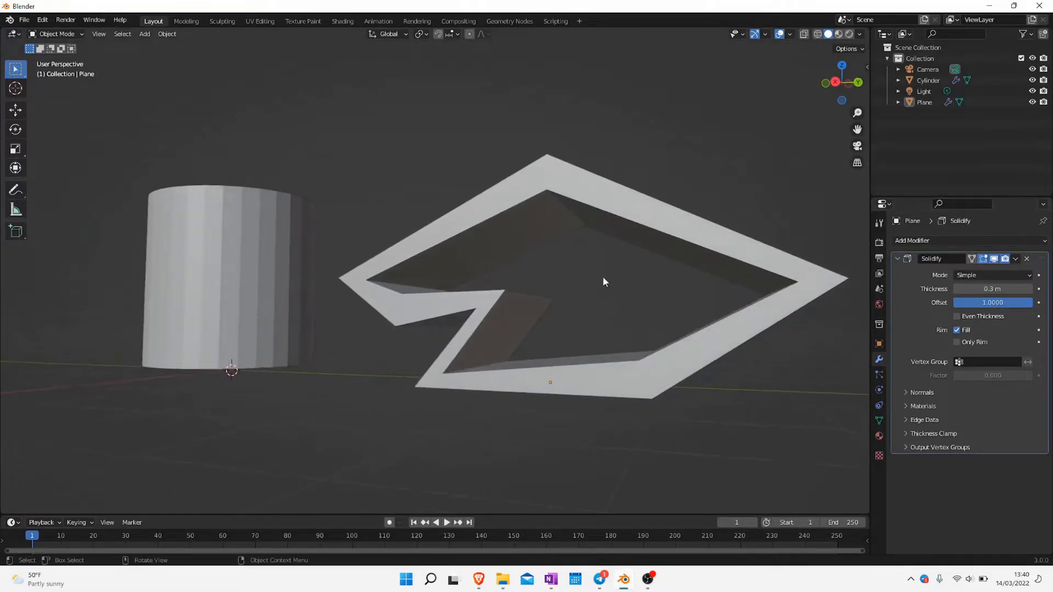
{"action": "left_click_drag", "start_coordinate": [992, 288], "coordinate": [948, 288]}
{"action": "middle_click_drag", "start_coordinate": [515, 301], "coordinate": [543, 300]}
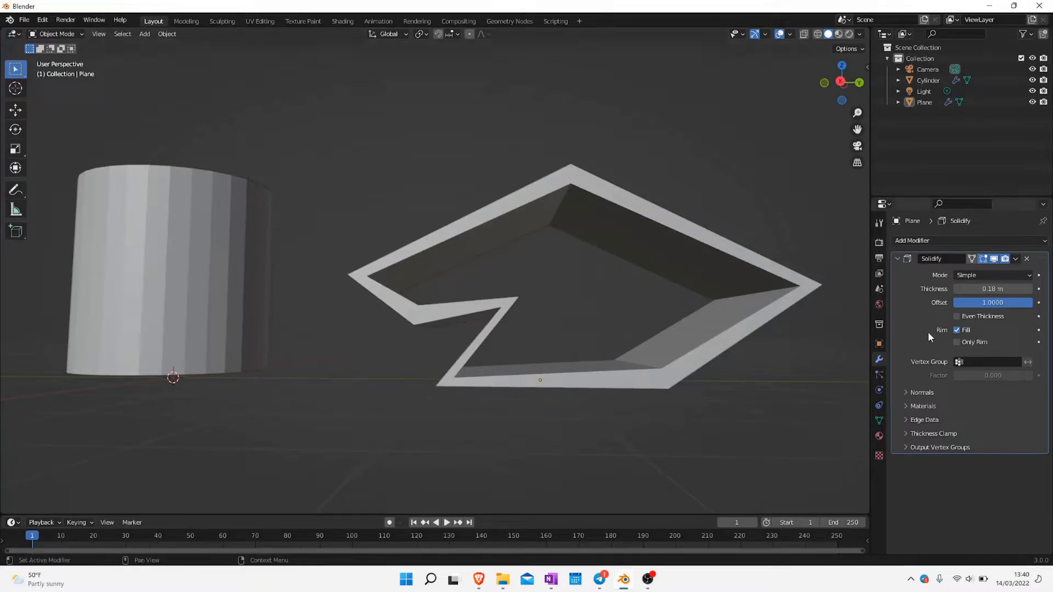
Enable Even Thickness for the angular plane's Solidify modifier and inspect the corners of the shape
{"action": "left_click", "coordinate": [957, 317]}
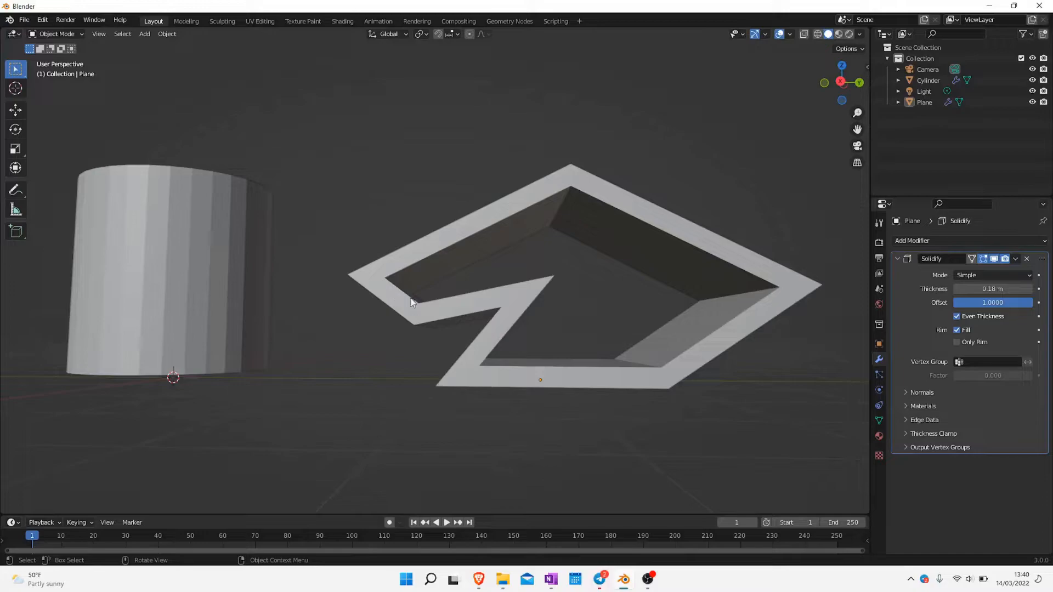
{"action": "middle_click_drag", "start_coordinate": [486, 315], "coordinate": [513, 278]}
{"action": "middle_click_drag", "start_coordinate": [625, 226], "coordinate": [671, 299]}
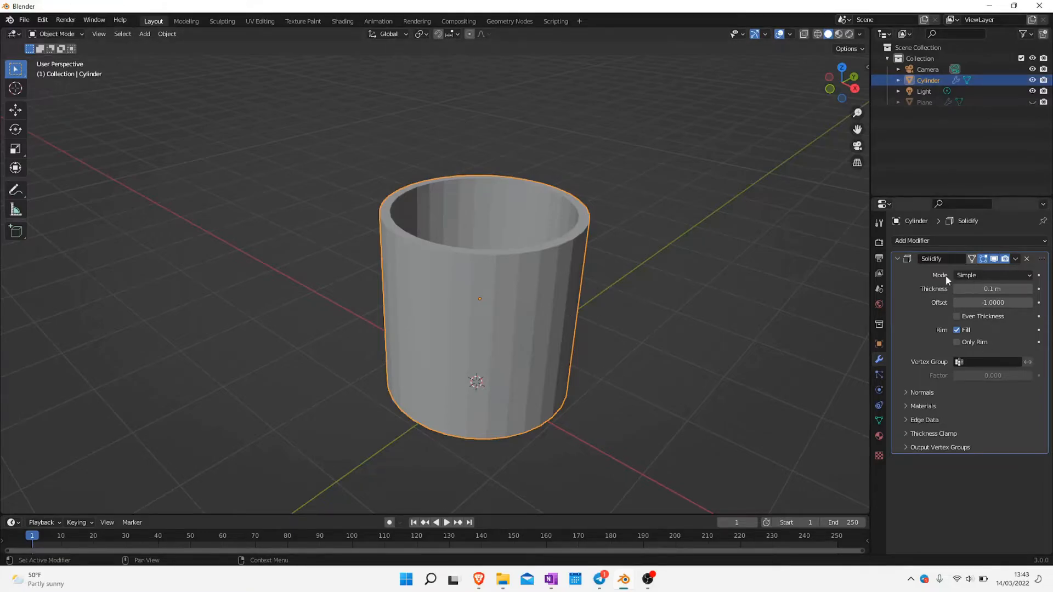
Add a Subdivision Surface modifier to the cylinder below Solidify and inspect the smoothed cup
{"action": "left_click", "coordinate": [915, 241]}
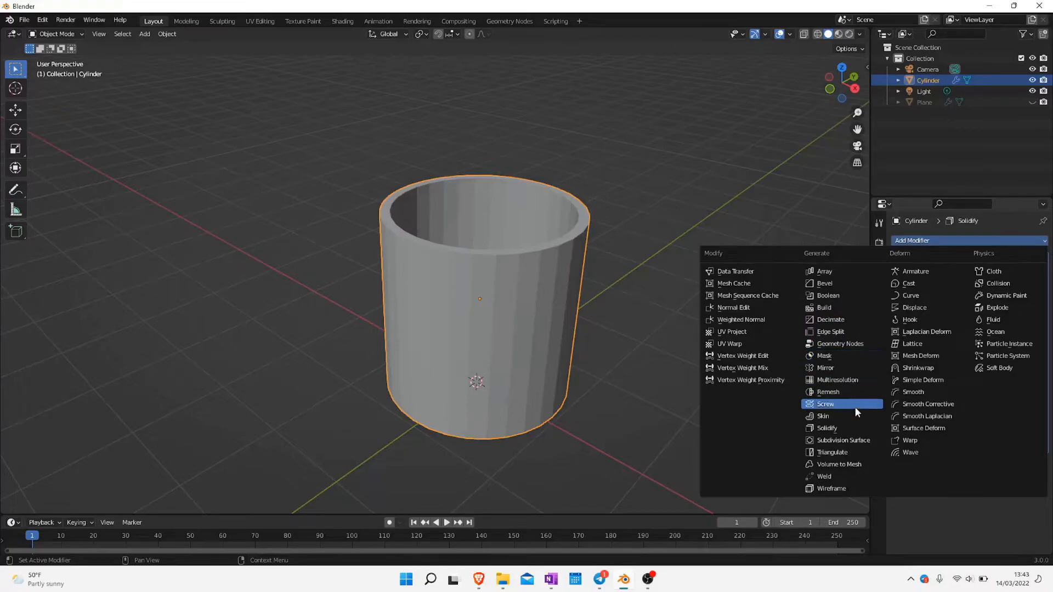
{"action": "left_click", "coordinate": [856, 442]}
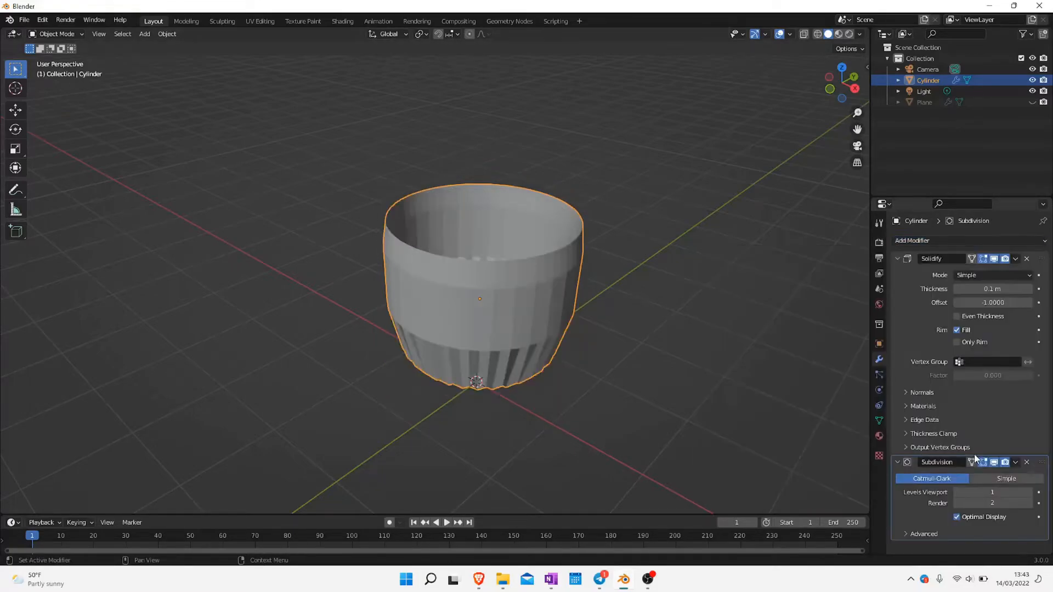
{"action": "left_click_drag", "start_coordinate": [1039, 465], "coordinate": [1023, 427]}
{"action": "middle_click_drag", "start_coordinate": [587, 283], "coordinate": [603, 305]}
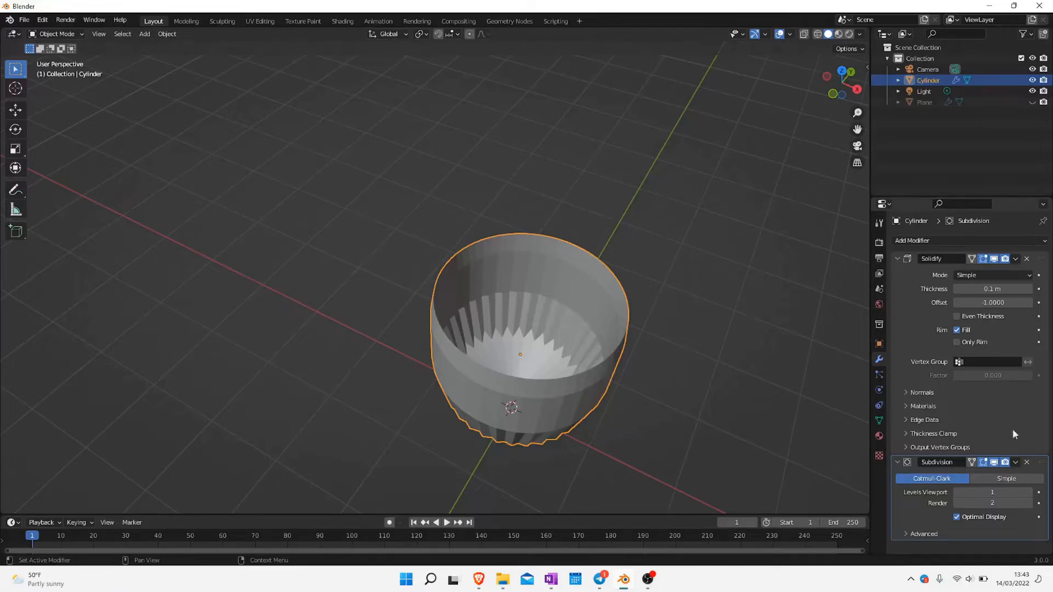
Move the cylinder's Subdivision modifier above Solidify and set its viewport levels to 4
{"action": "left_click_drag", "start_coordinate": [1042, 462], "coordinate": [1049, 249]}
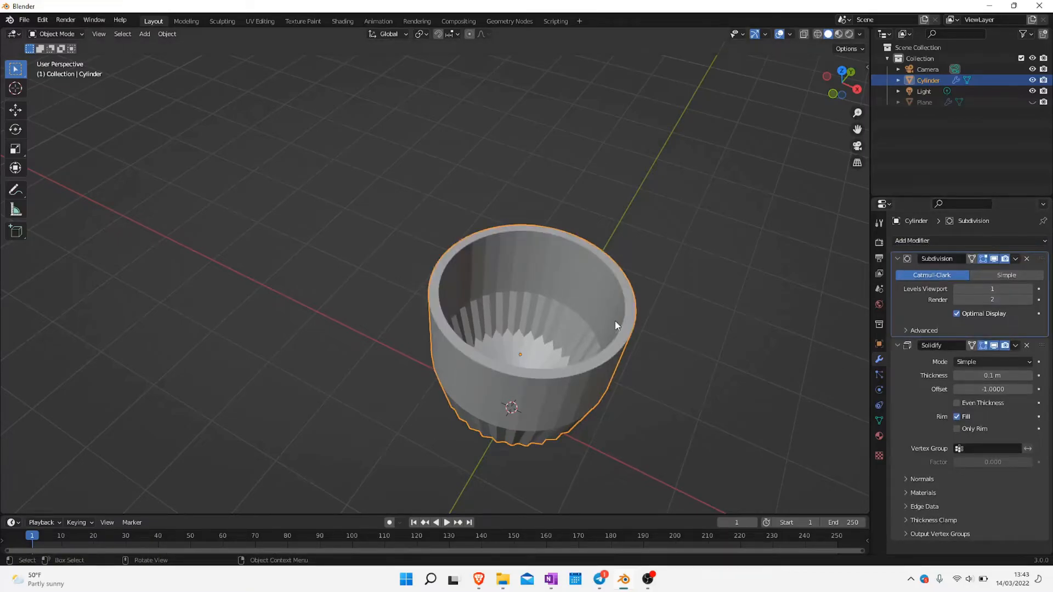
{"action": "middle_click_drag", "start_coordinate": [526, 425], "coordinate": [529, 372]}
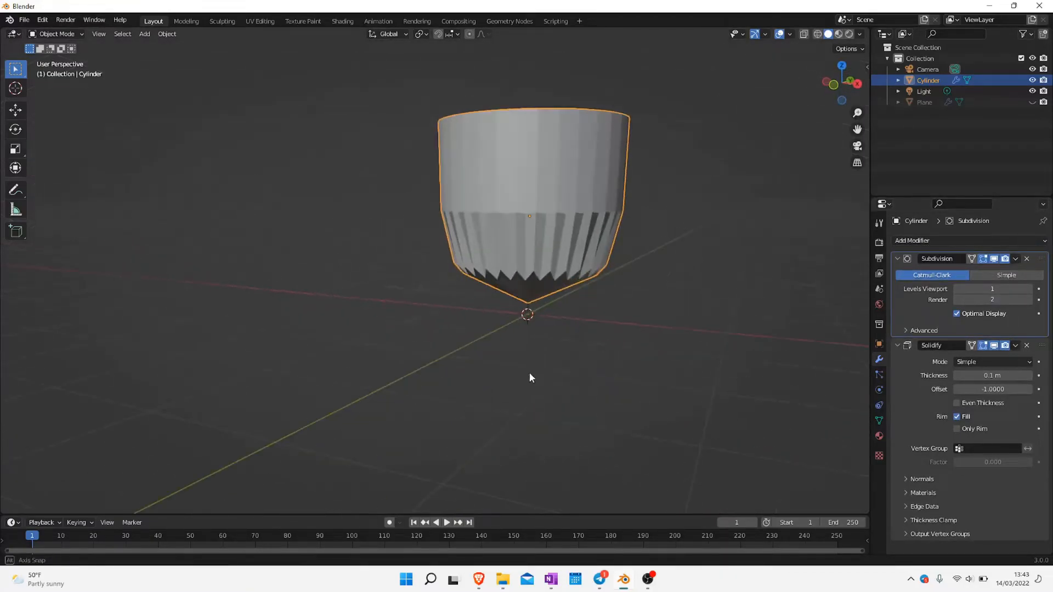
{"action": "middle_click_drag", "start_coordinate": [561, 273], "coordinate": [626, 340]}
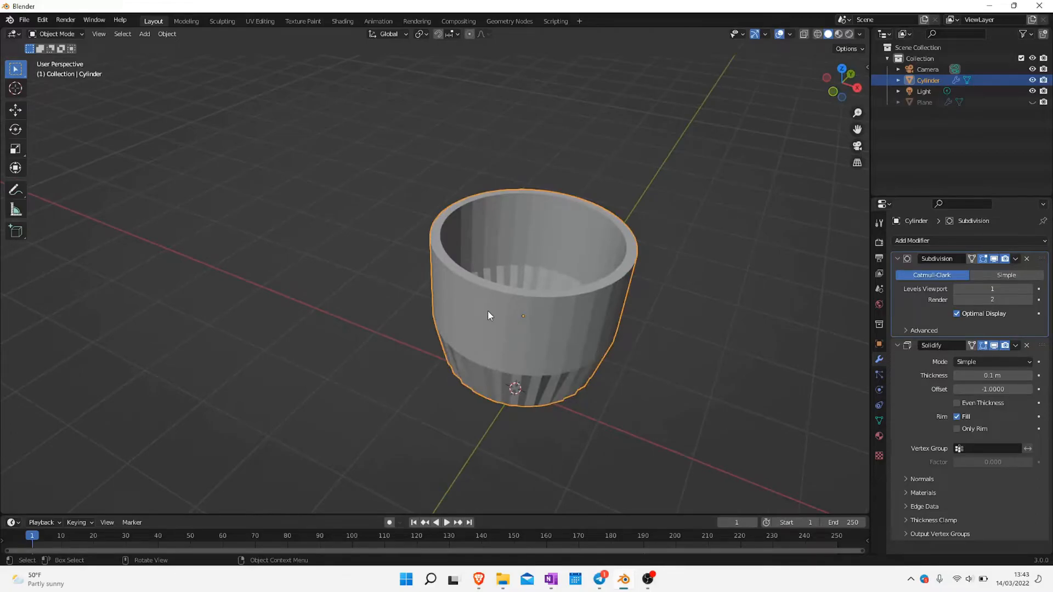
{"action": "scroll", "coordinate": [488, 315], "scroll_direction": "up", "scroll_amount": 6}
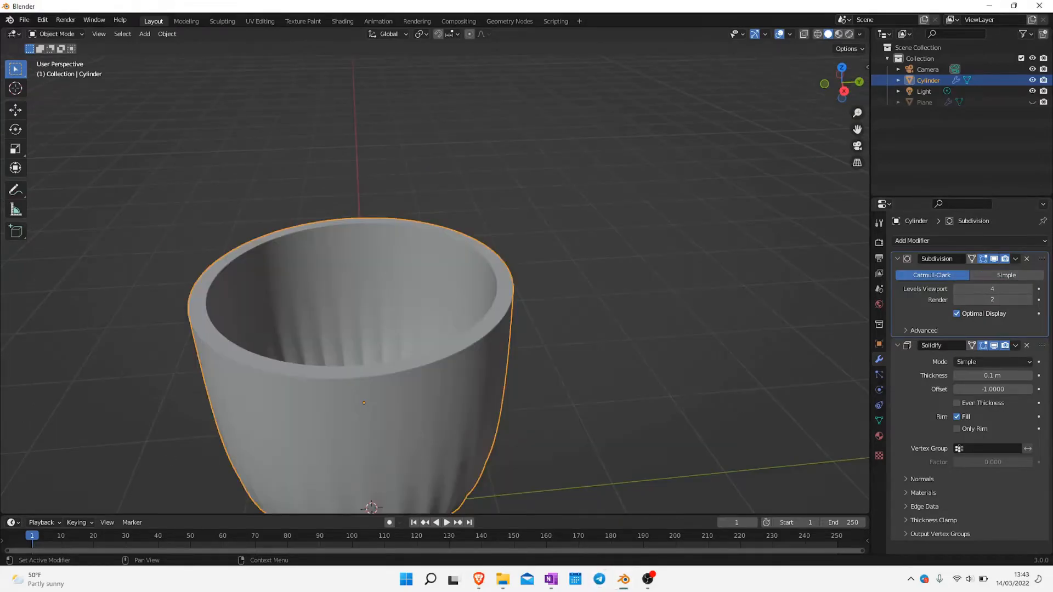
{"action": "middle_click_drag", "start_coordinate": [508, 332], "coordinate": [528, 325], "text": "shift"}
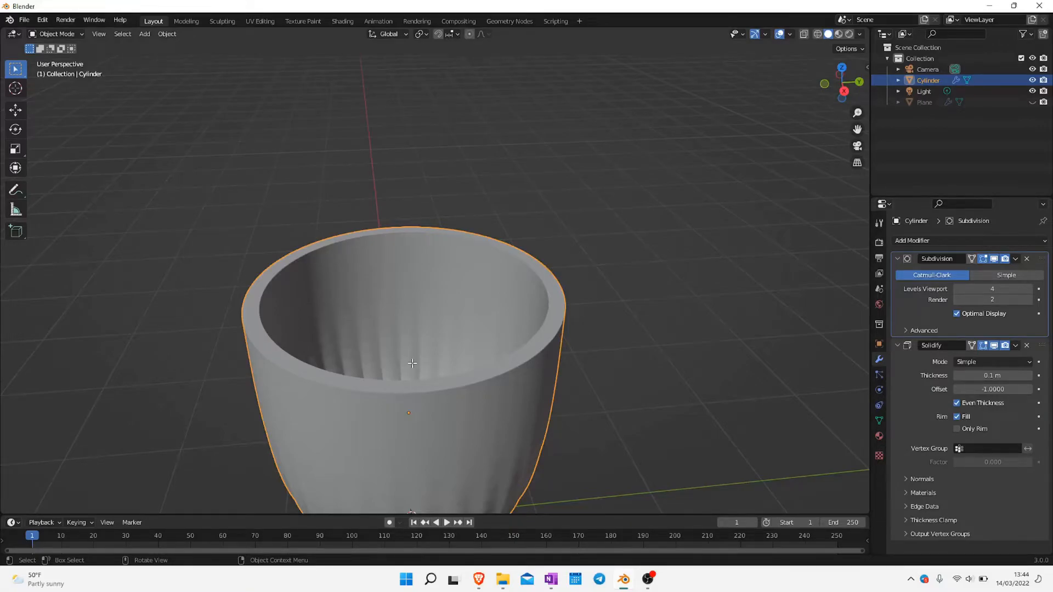
Add a loop cut around the cylinder in Edit Mode, slide it close to the bottom edge, and inspect the cup
{"action": "key", "text": "Tab"}
{"action": "middle_click_drag", "start_coordinate": [413, 363], "coordinate": [517, 243], "text": "shift"}
{"action": "middle_click_drag", "start_coordinate": [656, 345], "coordinate": [617, 291]}
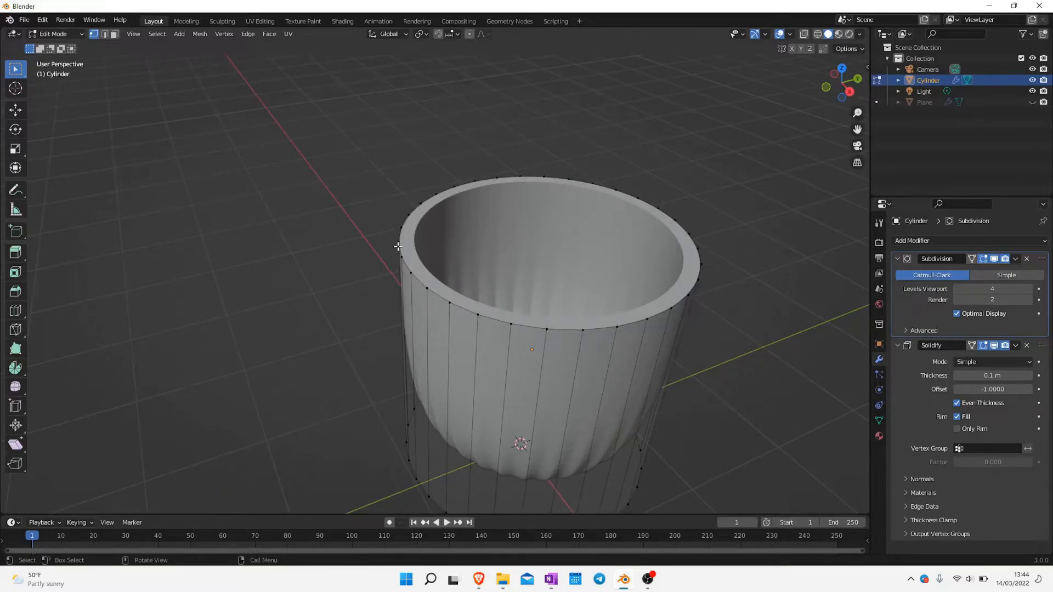
{"action": "middle_click_drag", "start_coordinate": [590, 337], "coordinate": [573, 308], "text": "shift"}
{"action": "key", "text": "ctrl+r"}
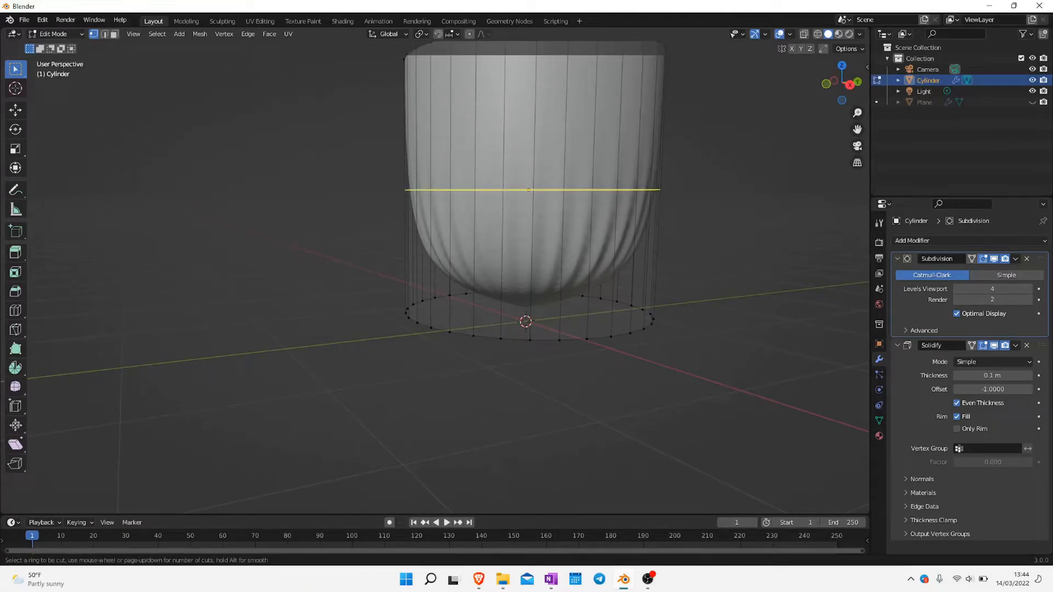
{"action": "left_click", "coordinate": [501, 189]}
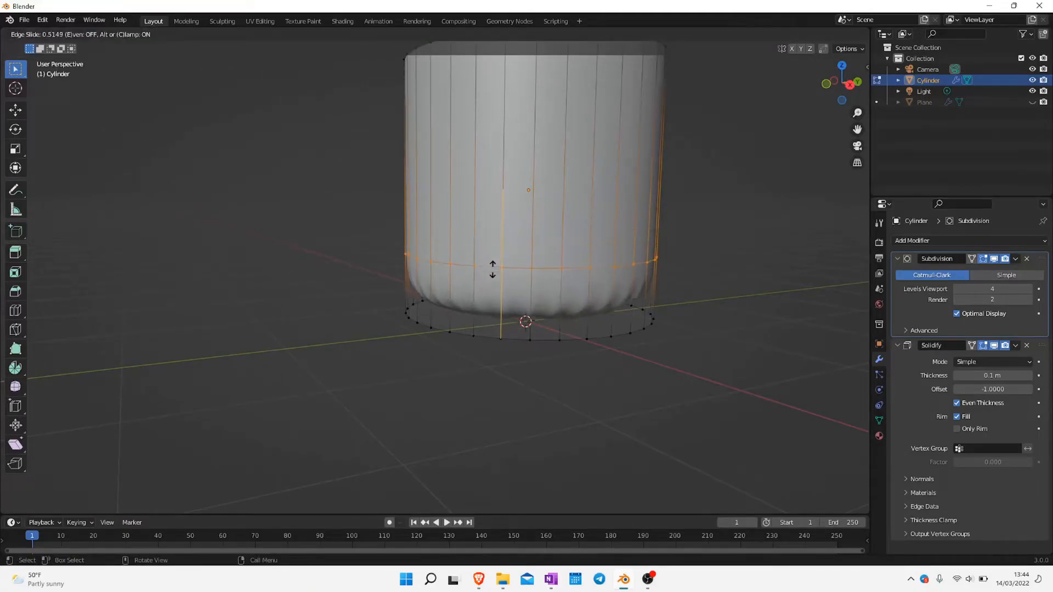
{"action": "left_click", "coordinate": [491, 299]}
{"action": "middle_click_drag", "start_coordinate": [598, 270], "coordinate": [642, 298]}
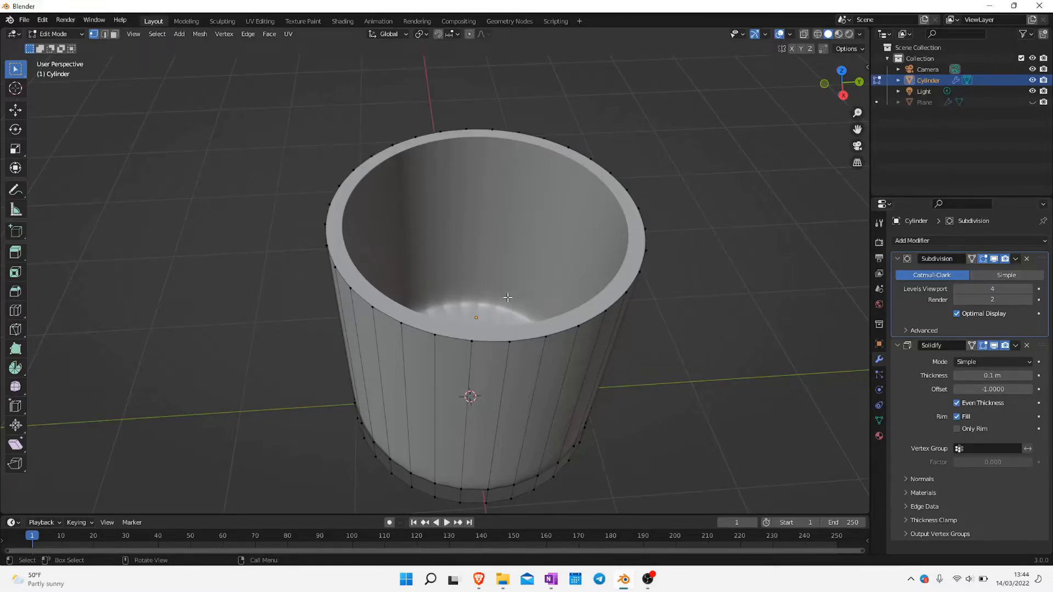
{"action": "scroll", "coordinate": [458, 421], "scroll_direction": "up", "scroll_amount": 2}
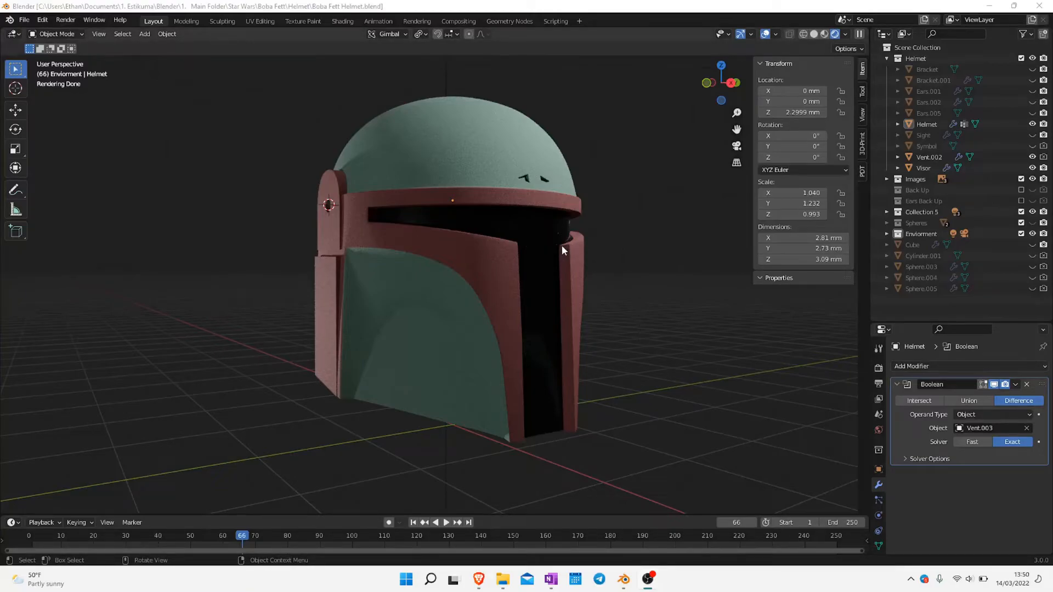
{"action": "scroll", "coordinate": [566, 258], "scroll_direction": "up", "scroll_amount": 4}
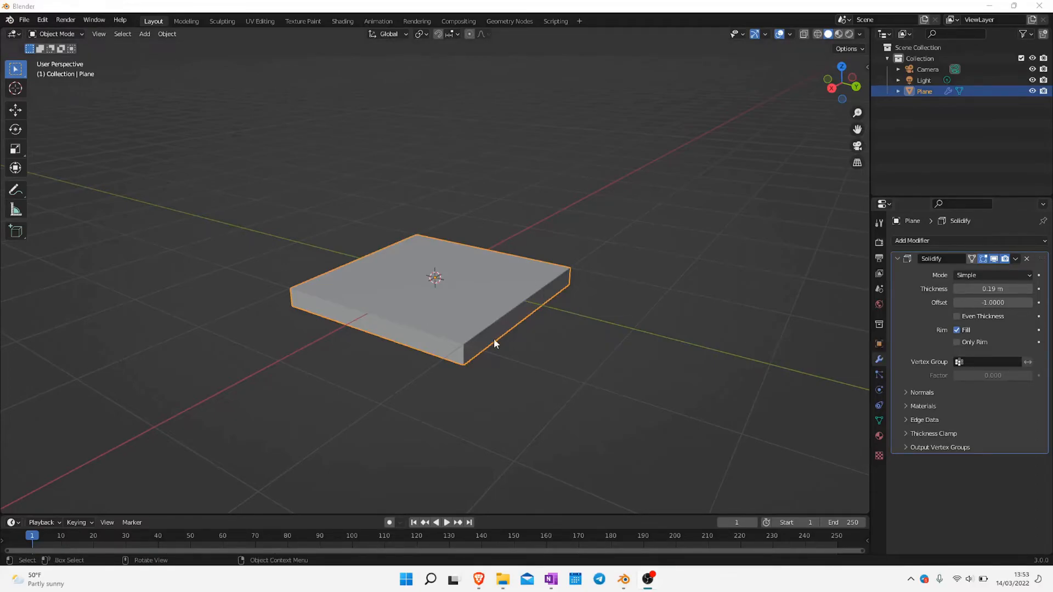
Set the plane's Solidify thickness to 0.79 m and turn off rim Fill, inspecting the two separate faces
{"action": "mouse_move", "coordinate": [987, 289]}
{"action": "left_mouse_down"}
{"action": "mouse_move", "coordinate": [1028, 289]}
{"action": "mouse_move", "coordinate": [951, 289]}
{"action": "mouse_move", "coordinate": [1003, 288]}
{"action": "left_mouse_up"}
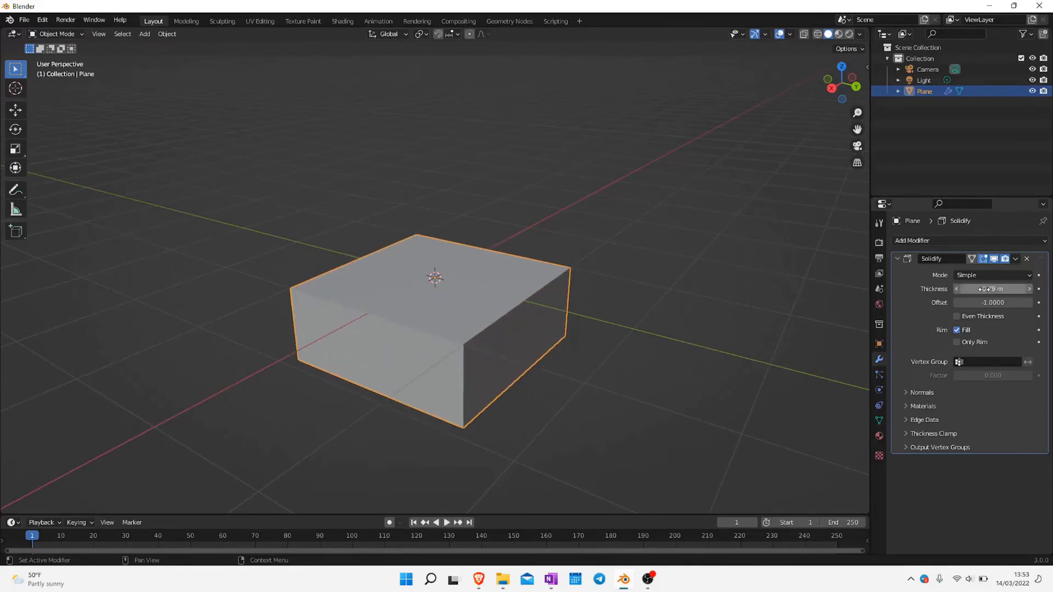
{"action": "left_click", "coordinate": [957, 330]}
{"action": "middle_click_drag", "start_coordinate": [547, 361], "coordinate": [556, 331]}
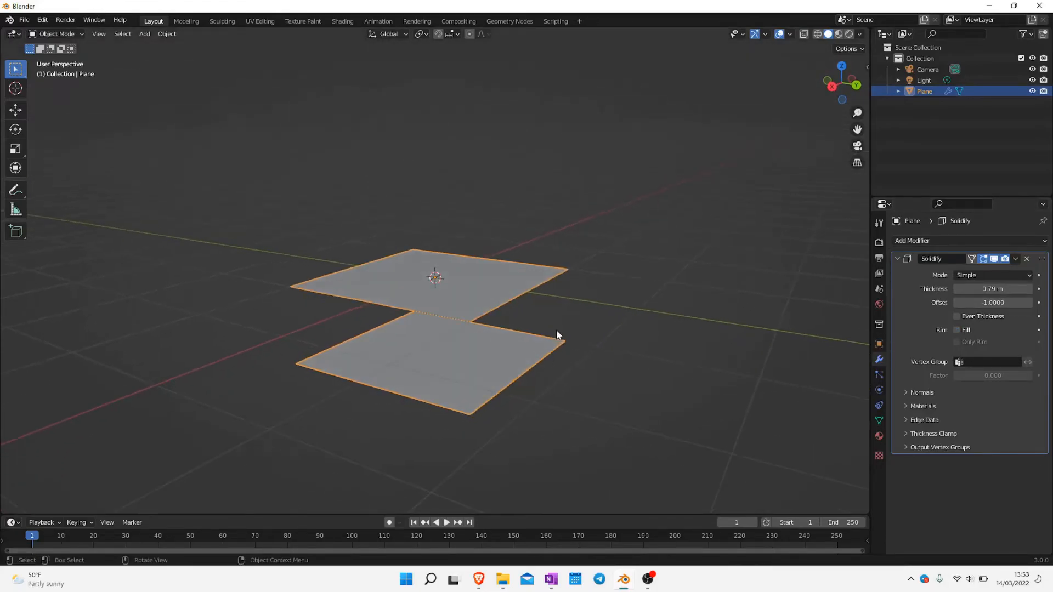
{"action": "middle_click_drag", "start_coordinate": [462, 314], "coordinate": [571, 368]}
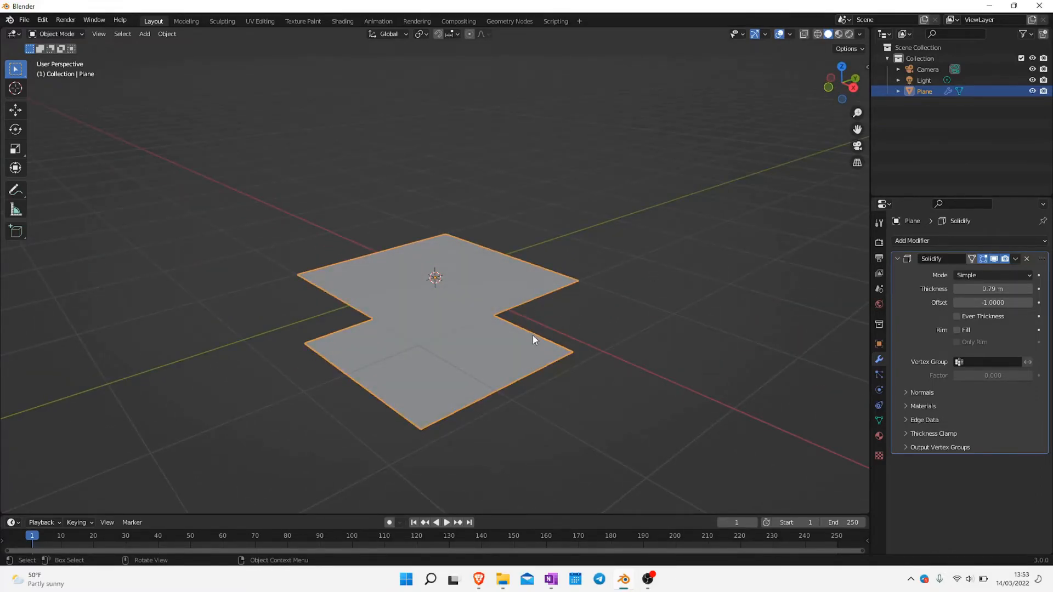
{"action": "middle_click_drag", "start_coordinate": [532, 335], "coordinate": [528, 310]}
Compare the plane's slab with rim Fill switched back on and off again
{"action": "left_click", "coordinate": [957, 329]}
{"action": "middle_click_drag", "start_coordinate": [545, 386], "coordinate": [827, 372]}
{"action": "left_click", "coordinate": [957, 329]}
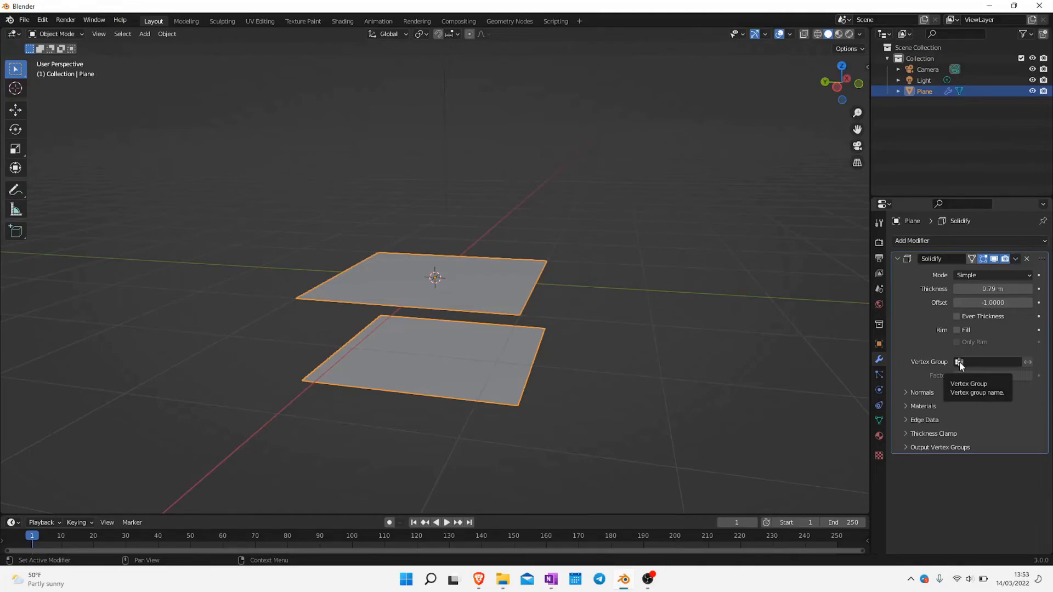
Switch the plane's Solidify mode to Complex and enable rim Fill
{"action": "left_click", "coordinate": [972, 274]}
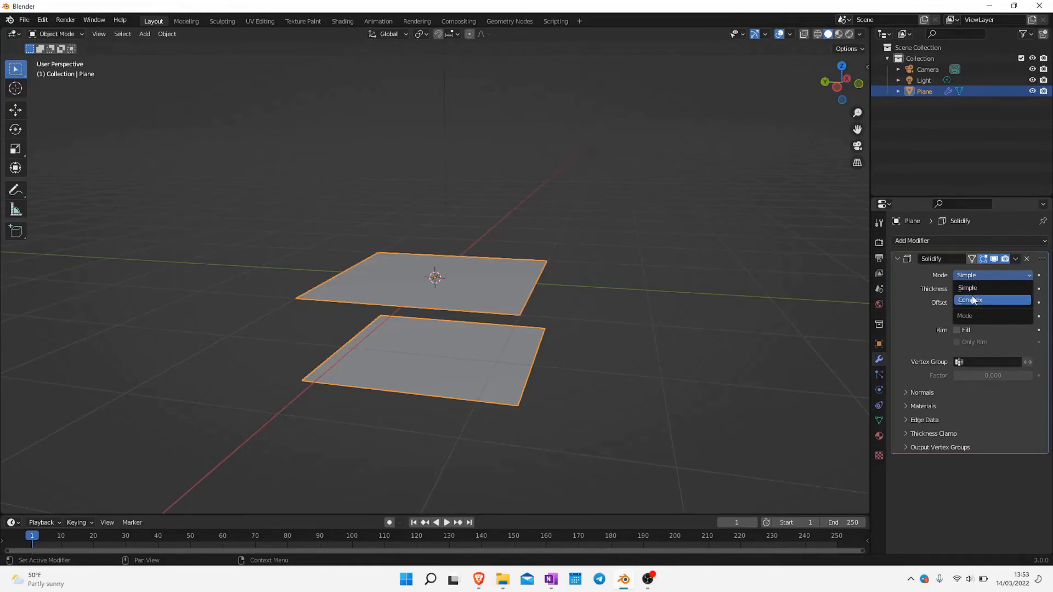
{"action": "left_click", "coordinate": [972, 299]}
{"action": "left_click", "coordinate": [957, 357]}
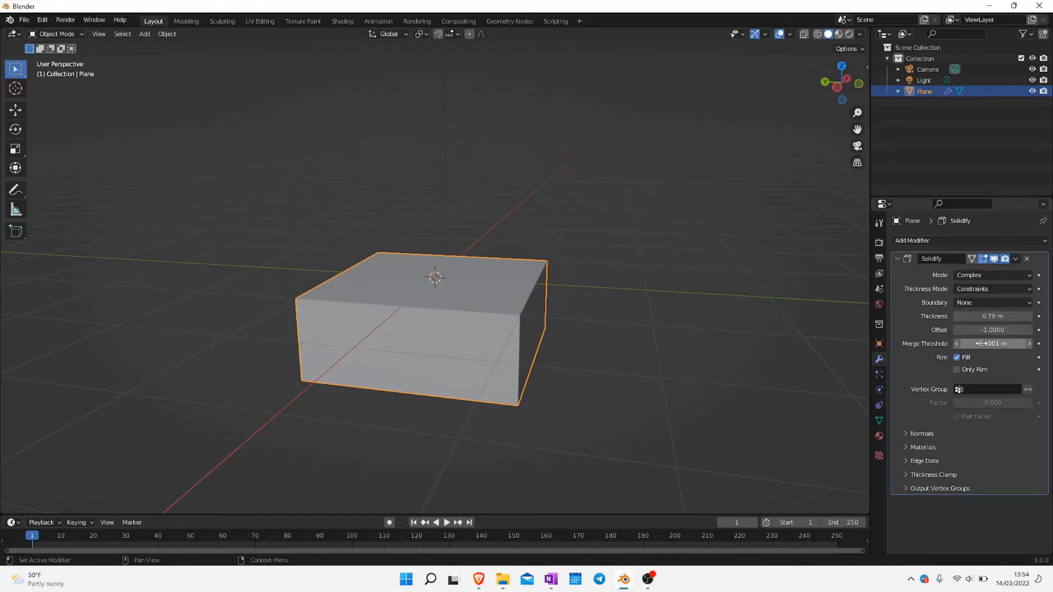
Open the online manual page for the Solidify modifier's Merge Threshold and read through the option descriptions
{"action": "key", "text": "F1"}
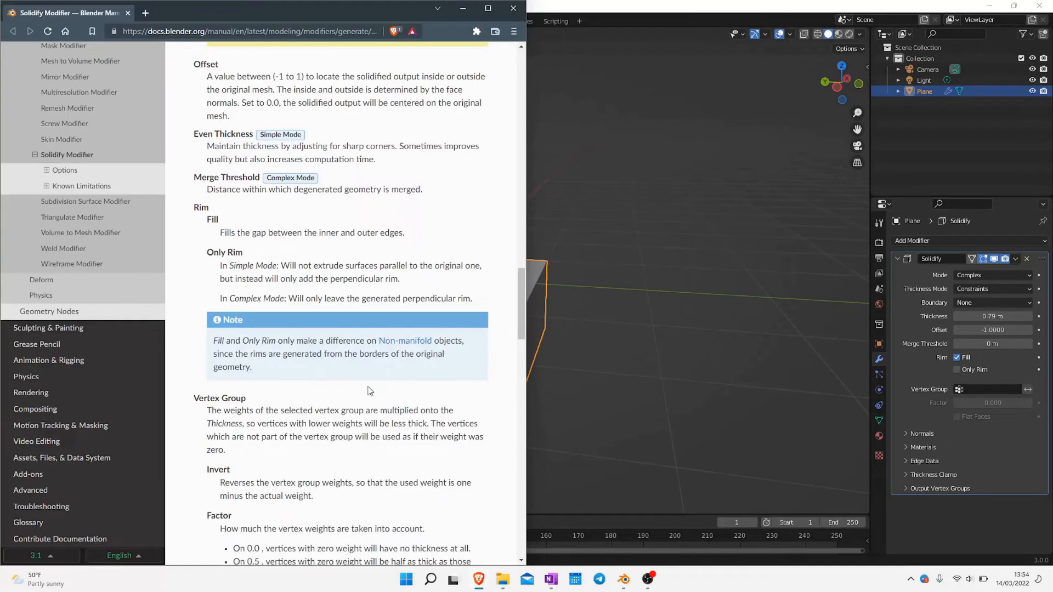
{"action": "scroll", "coordinate": [371, 391], "scroll_direction": "down", "scroll_amount": 1}
{"action": "scroll", "coordinate": [340, 302], "scroll_direction": "up", "scroll_amount": 2}
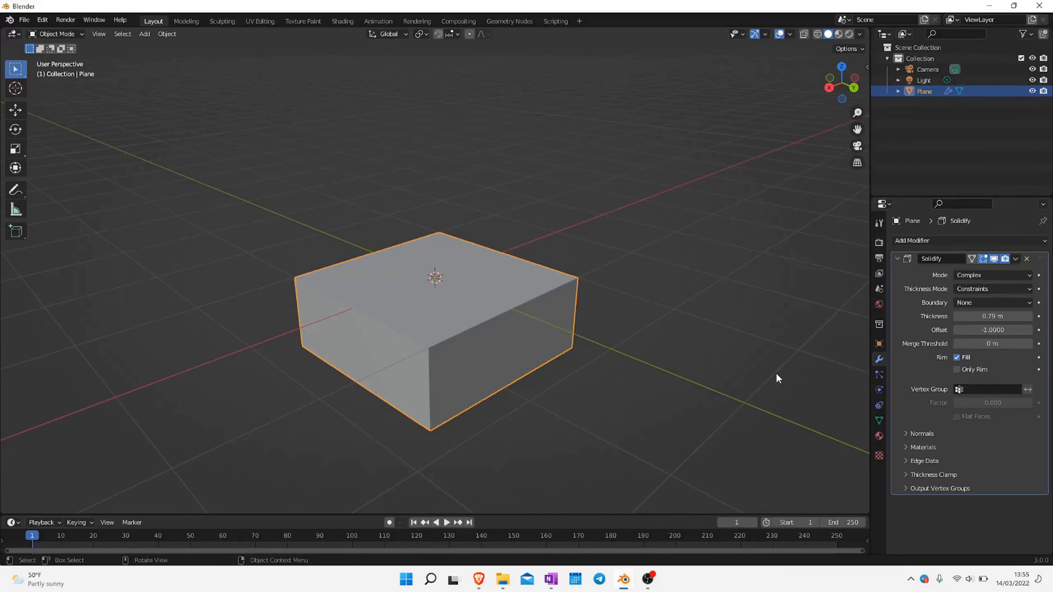
{"action": "middle_click_drag", "start_coordinate": [775, 378], "coordinate": [735, 378]}
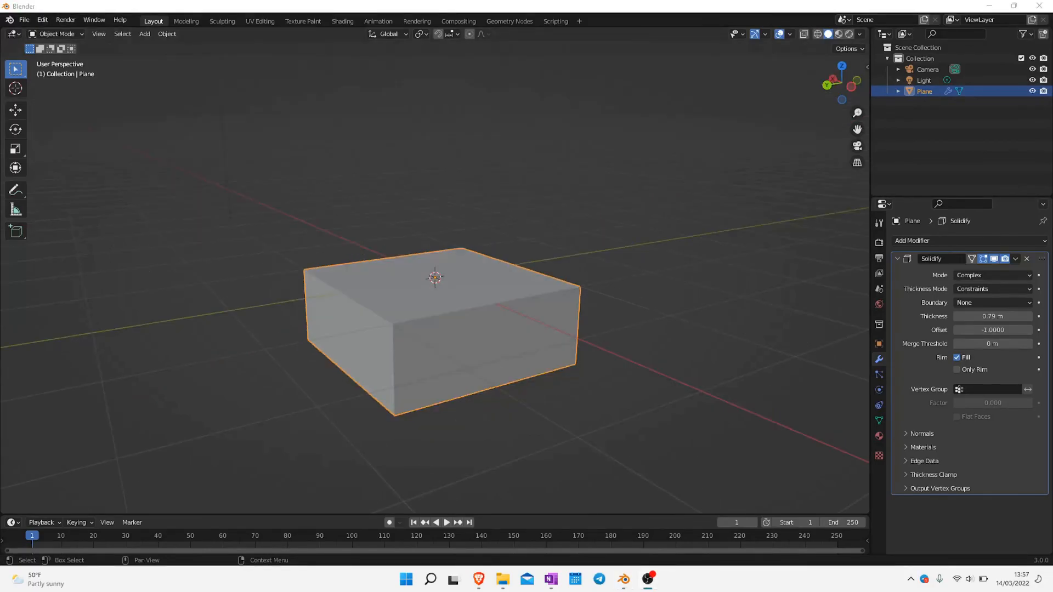